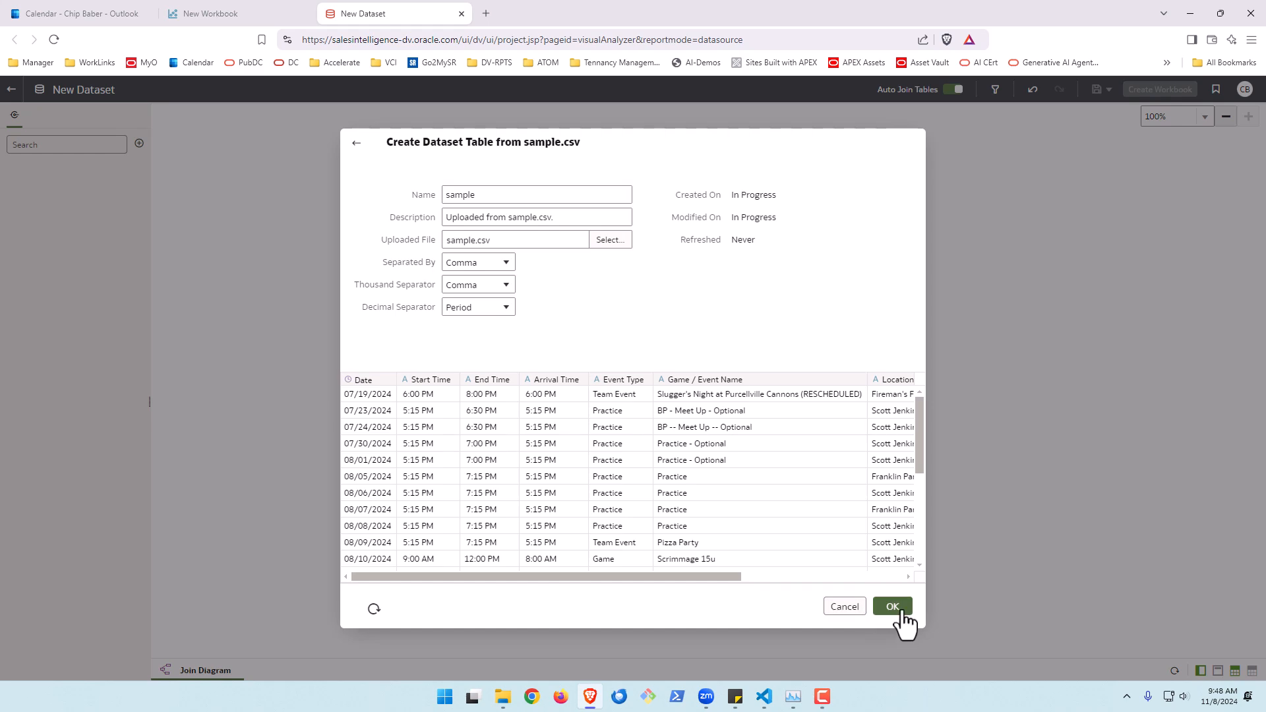
Create the dataset table from sample.csv and save the dataset as calendar_test
click(902, 613)
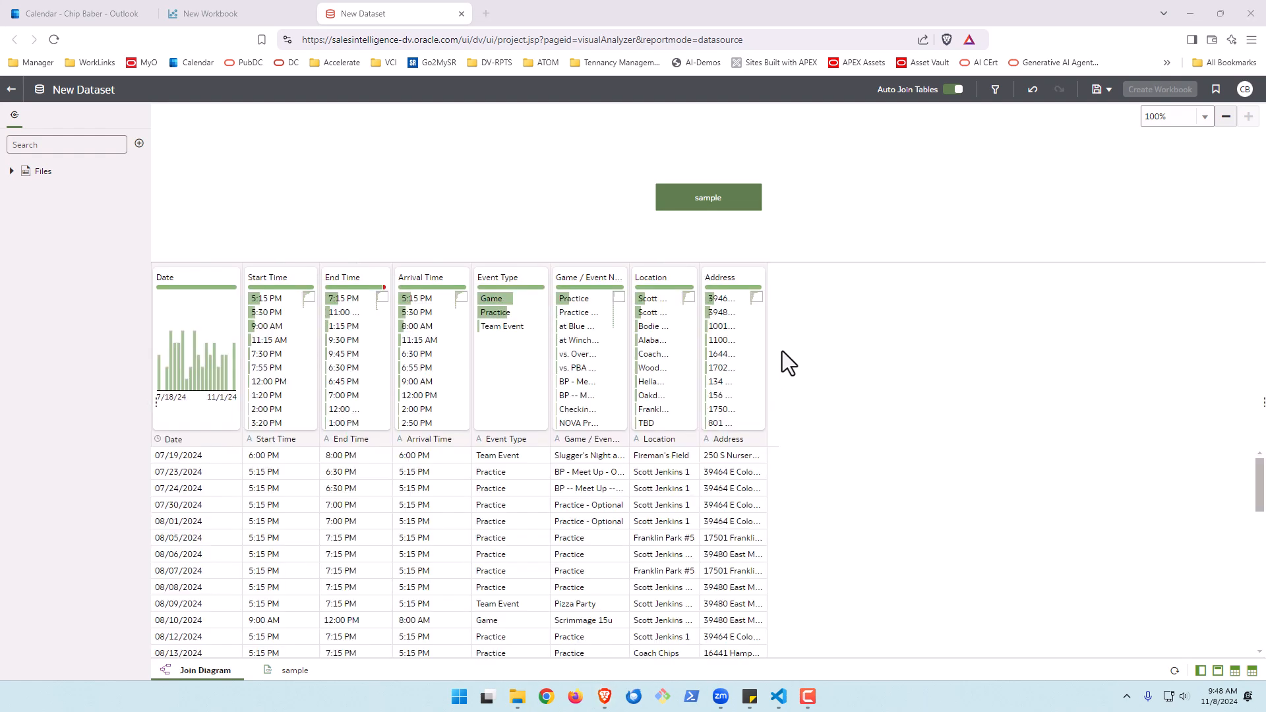
click(1098, 91)
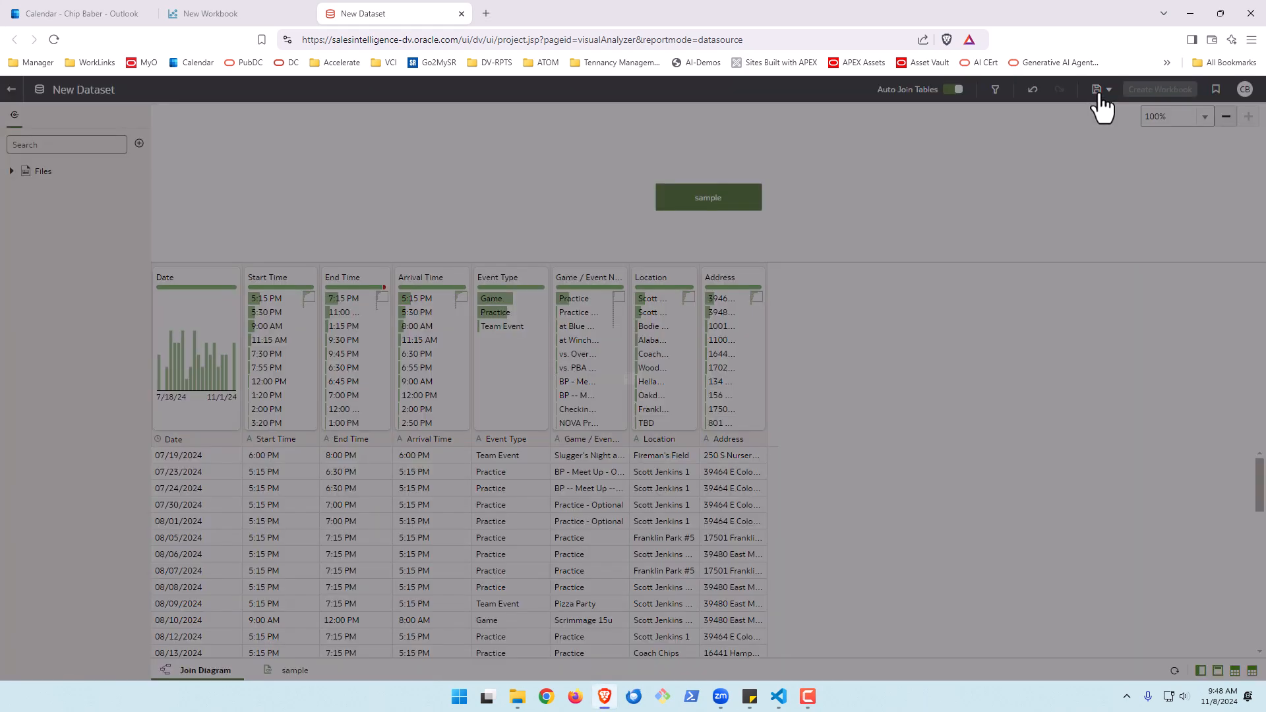
drag(656, 336, 550, 338)
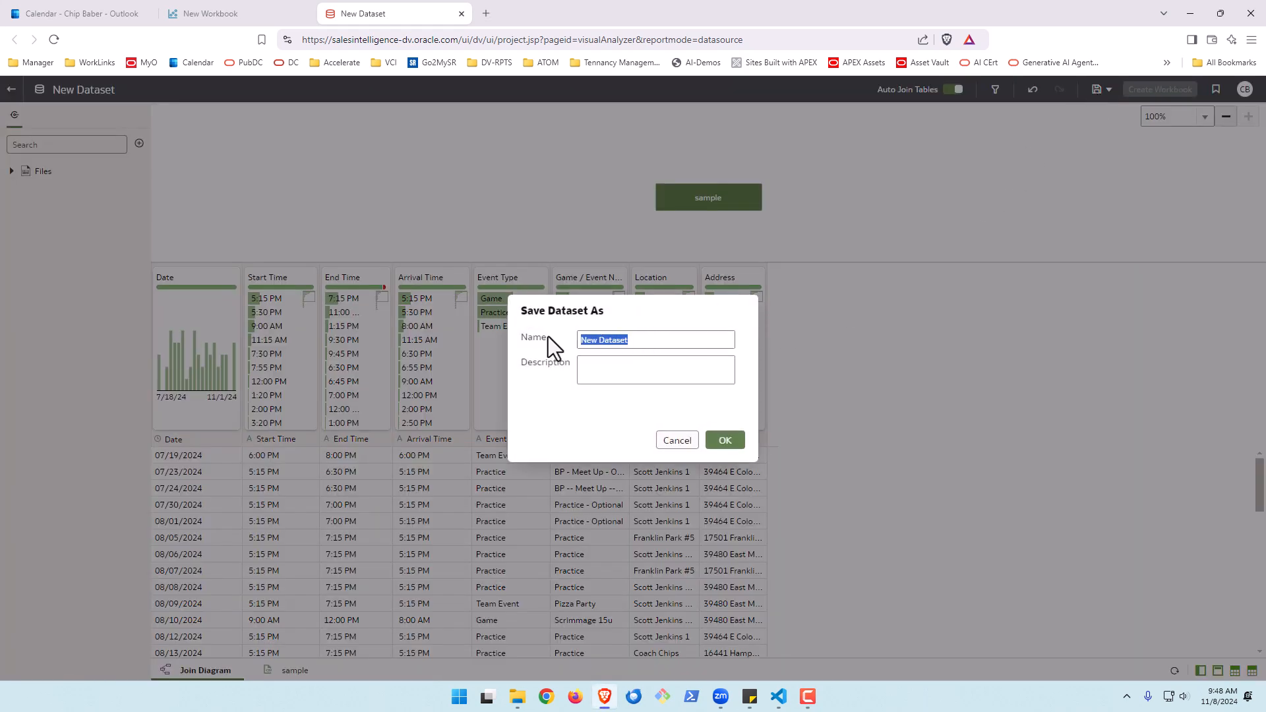
text(calendar_test)
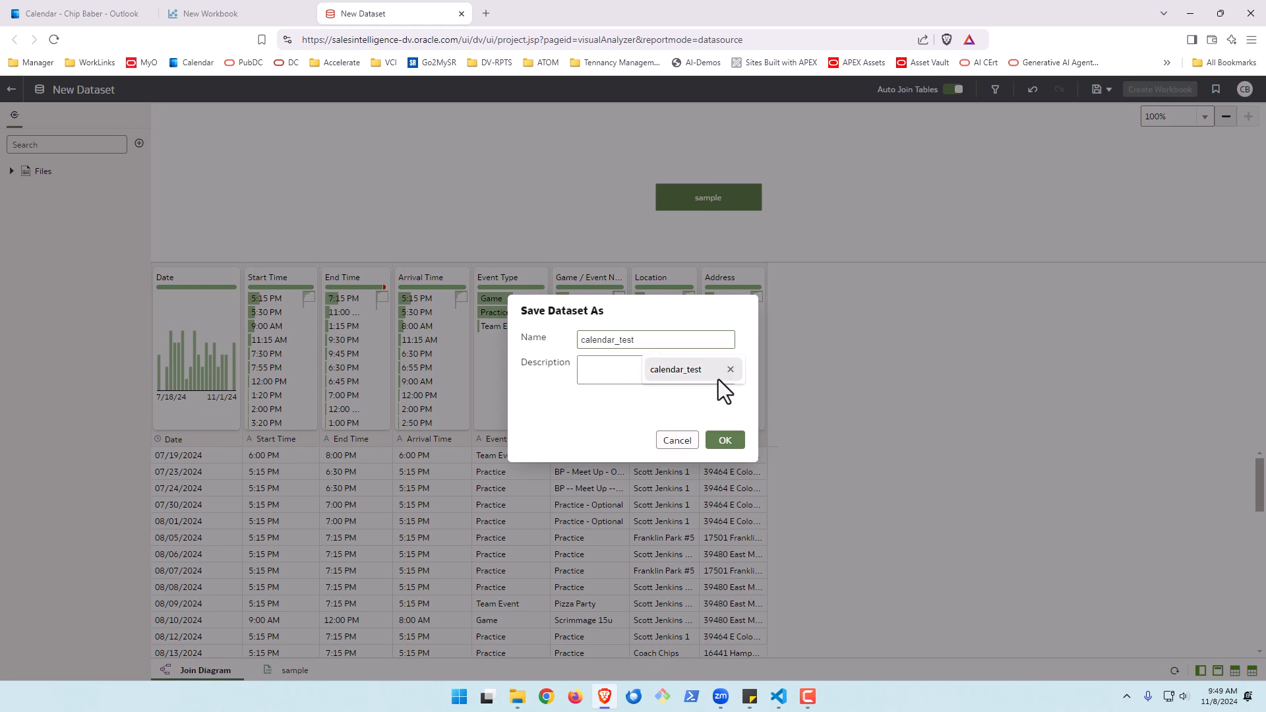
click(716, 375)
click(723, 440)
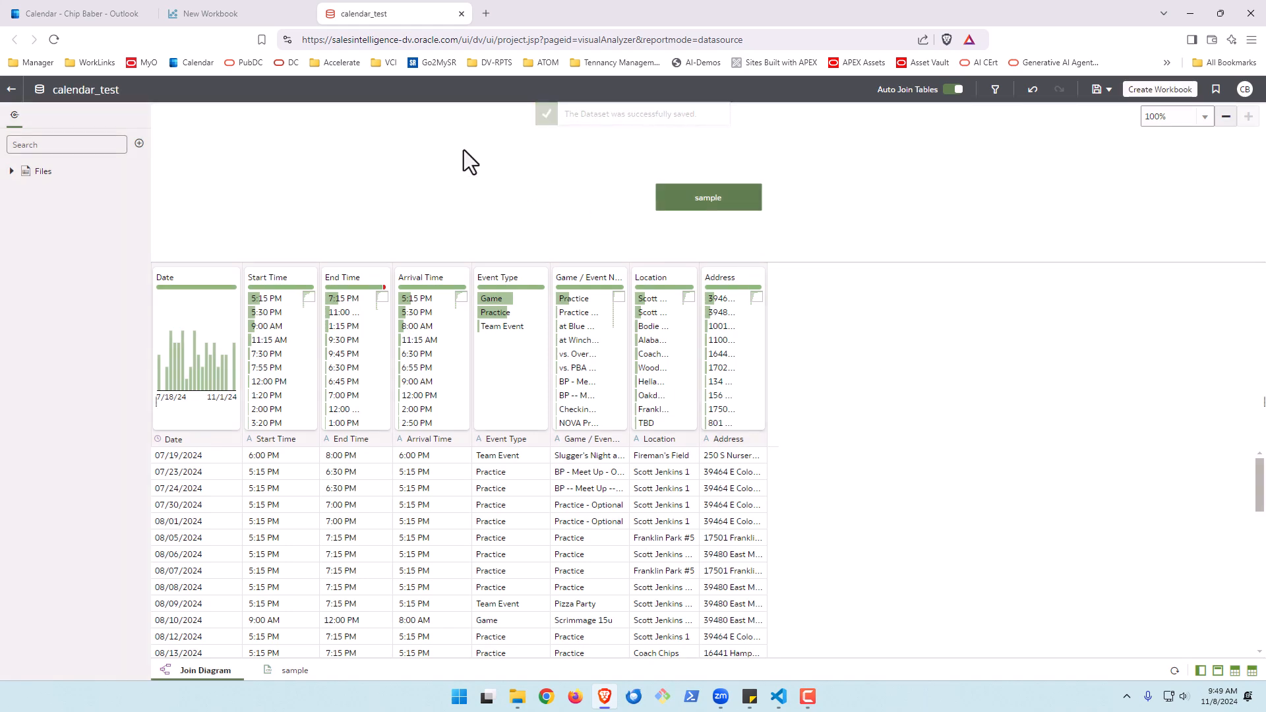
Close the dataset tab and add the calendar_test dataset to the new workbook
click(461, 14)
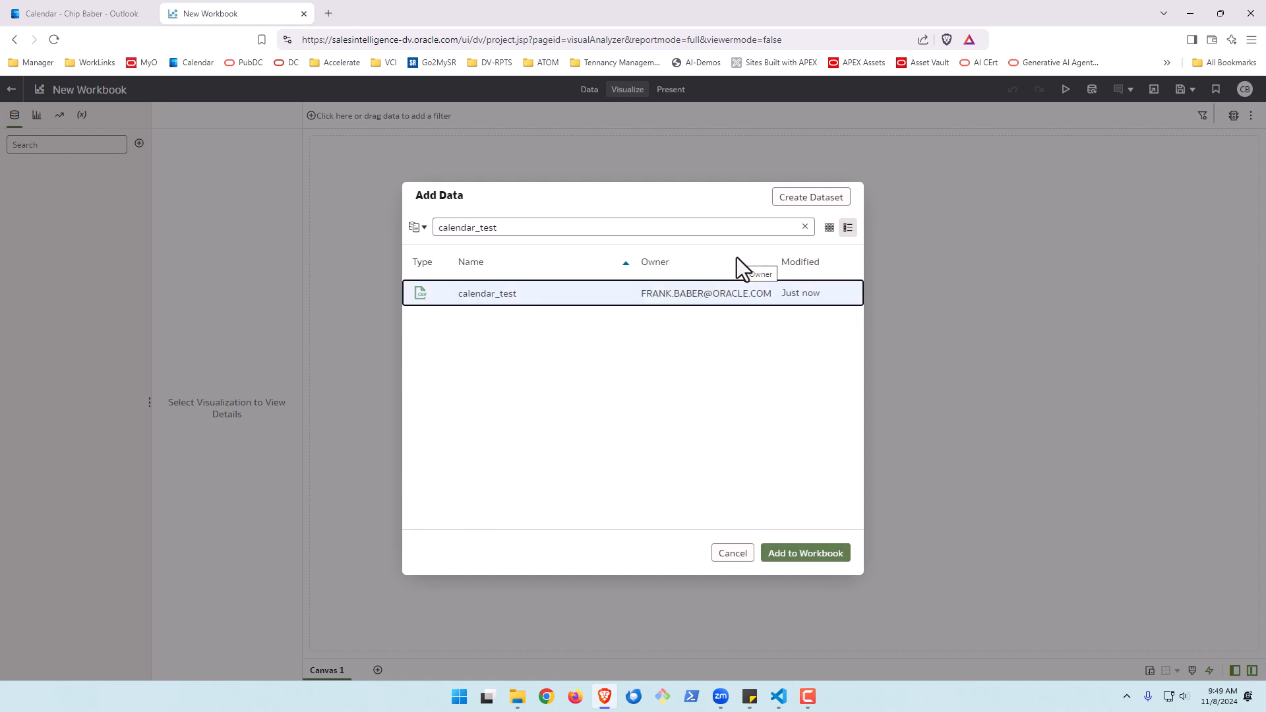
click(796, 557)
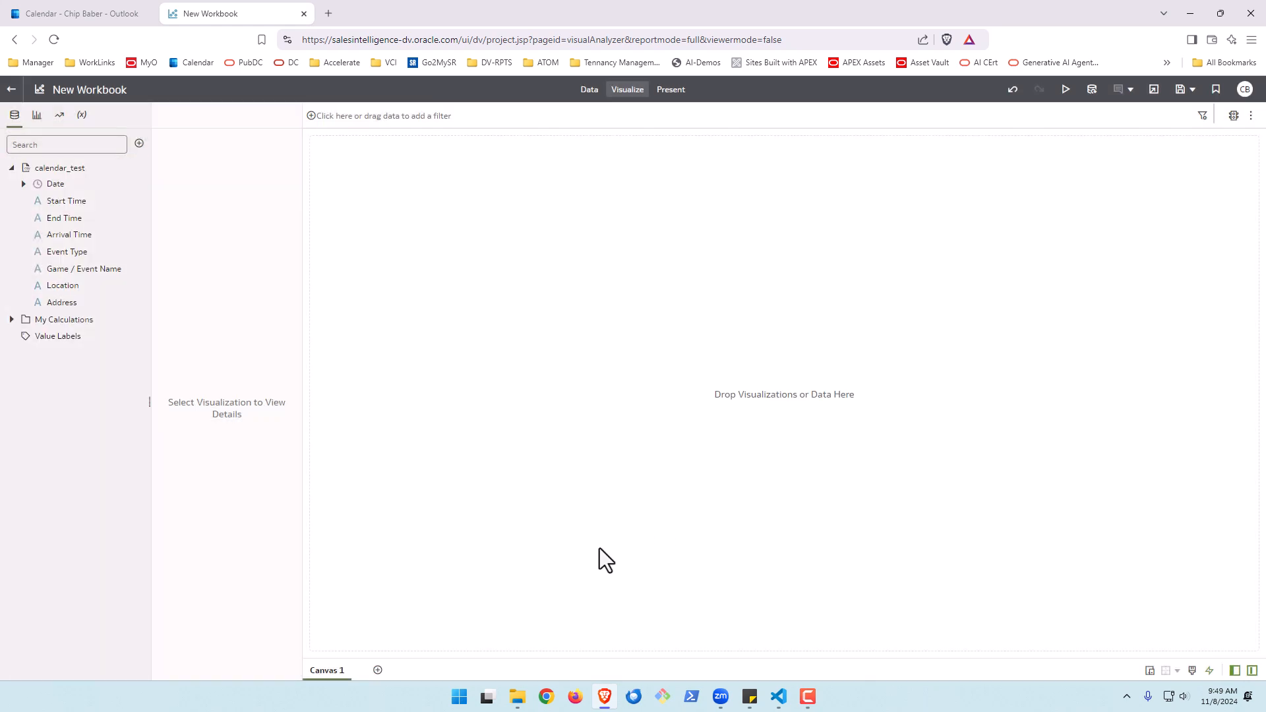
Add a Dashboard Filters visualization to the canvas
click(37, 115)
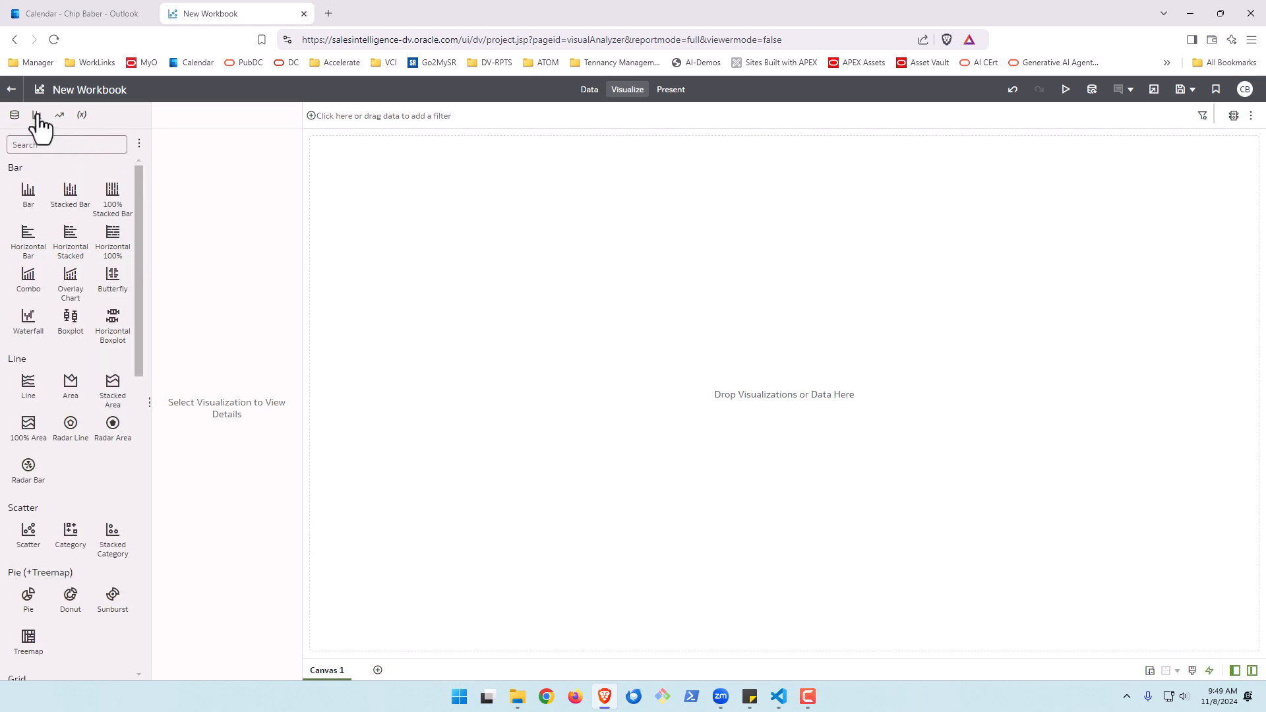
drag(140, 322, 149, 593)
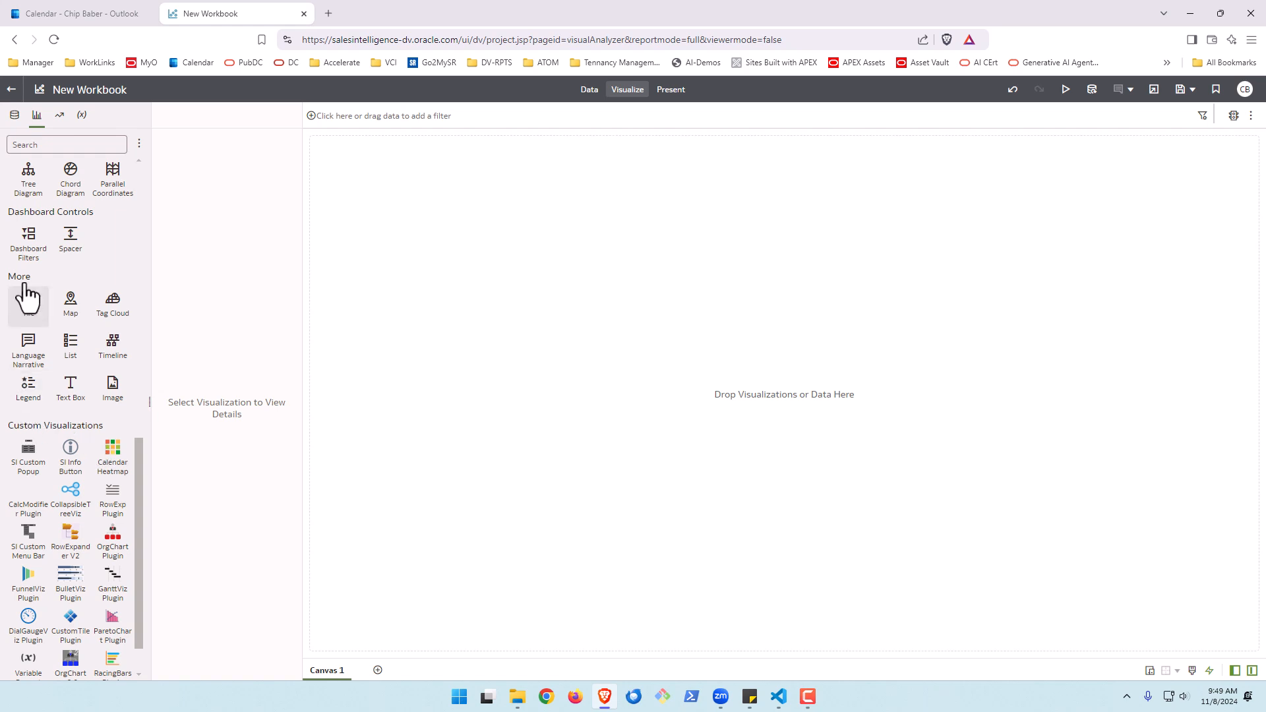
drag(30, 247, 327, 201)
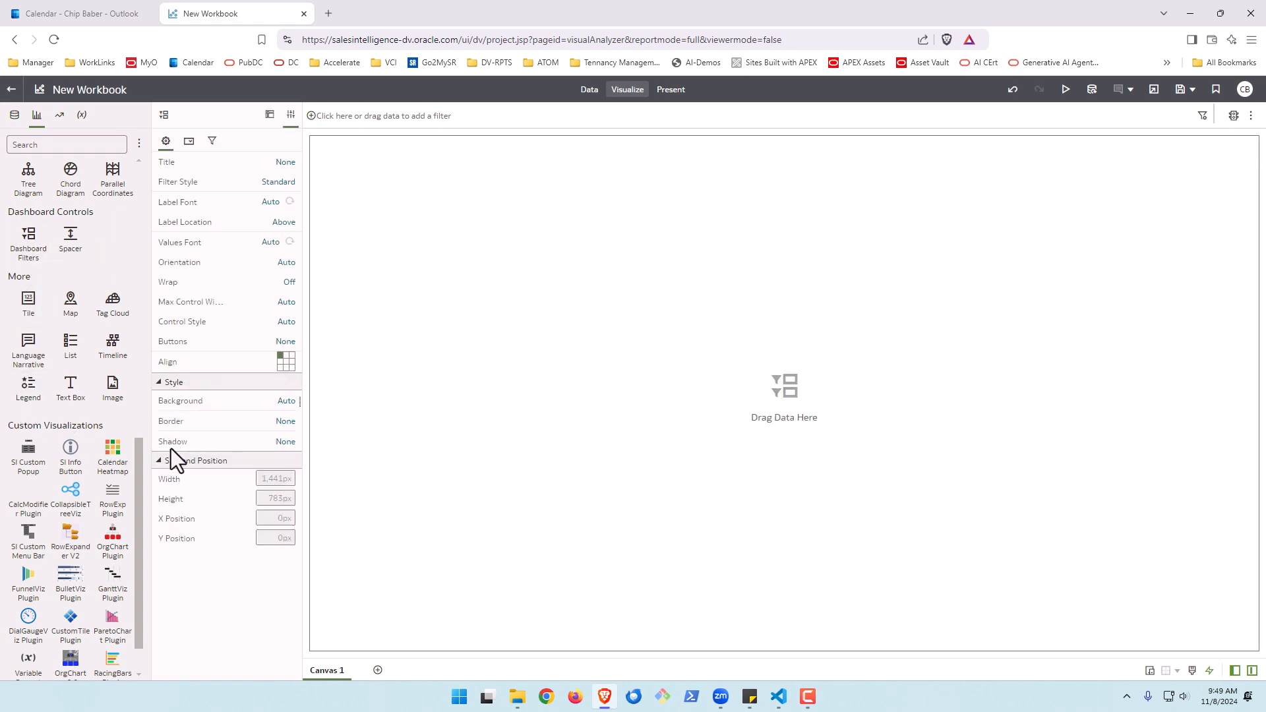
Add the Date Year and Date Month fields to the dashboard filters
drag(141, 454, 156, 161)
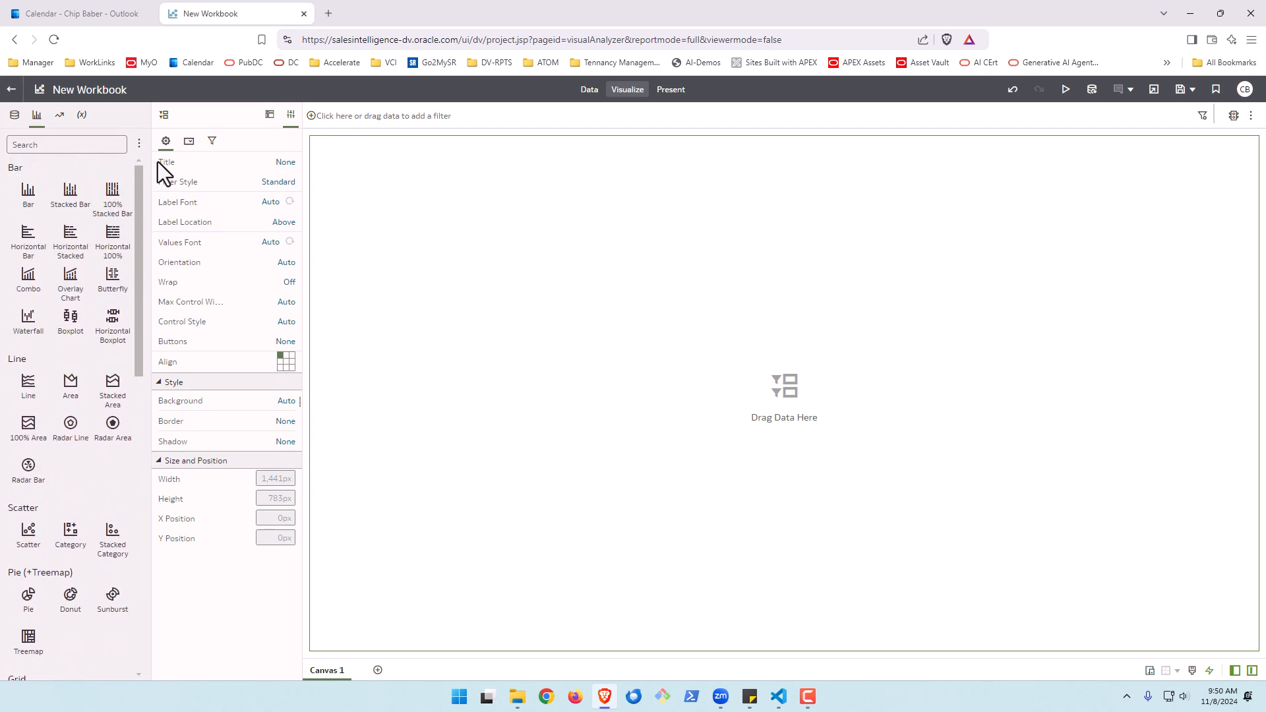
click(15, 116)
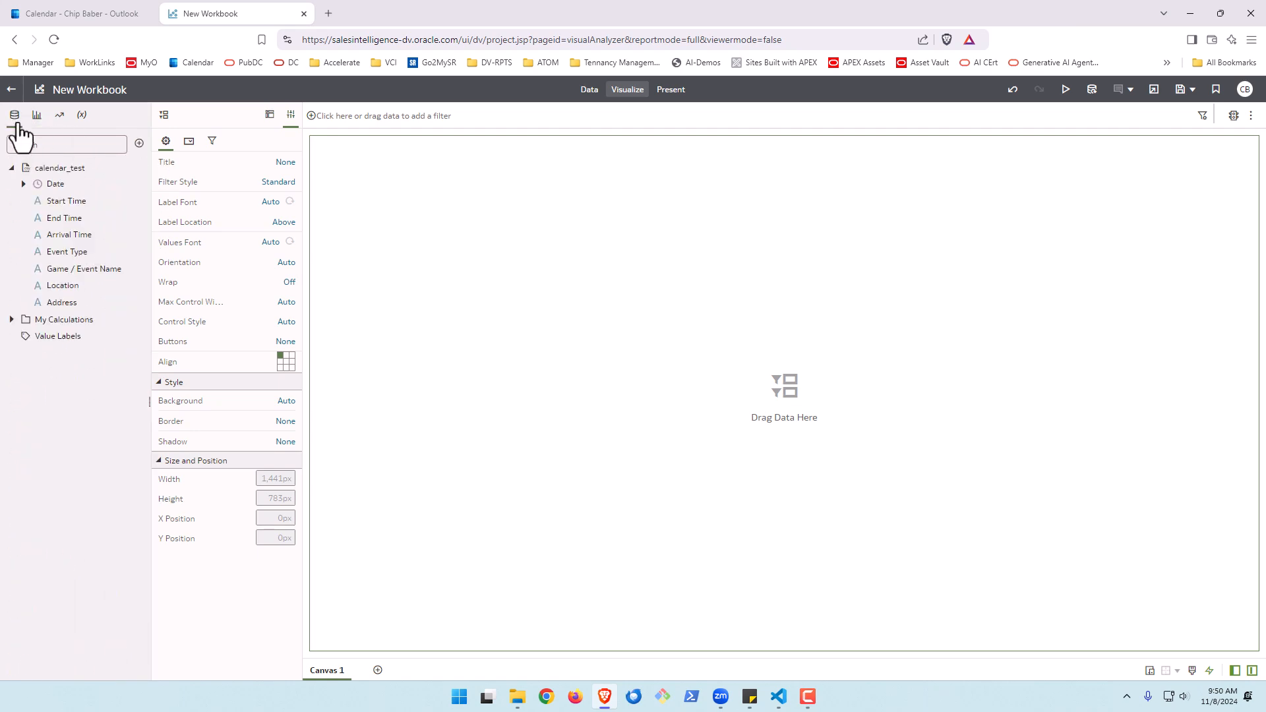
click(24, 185)
drag(53, 205, 319, 197)
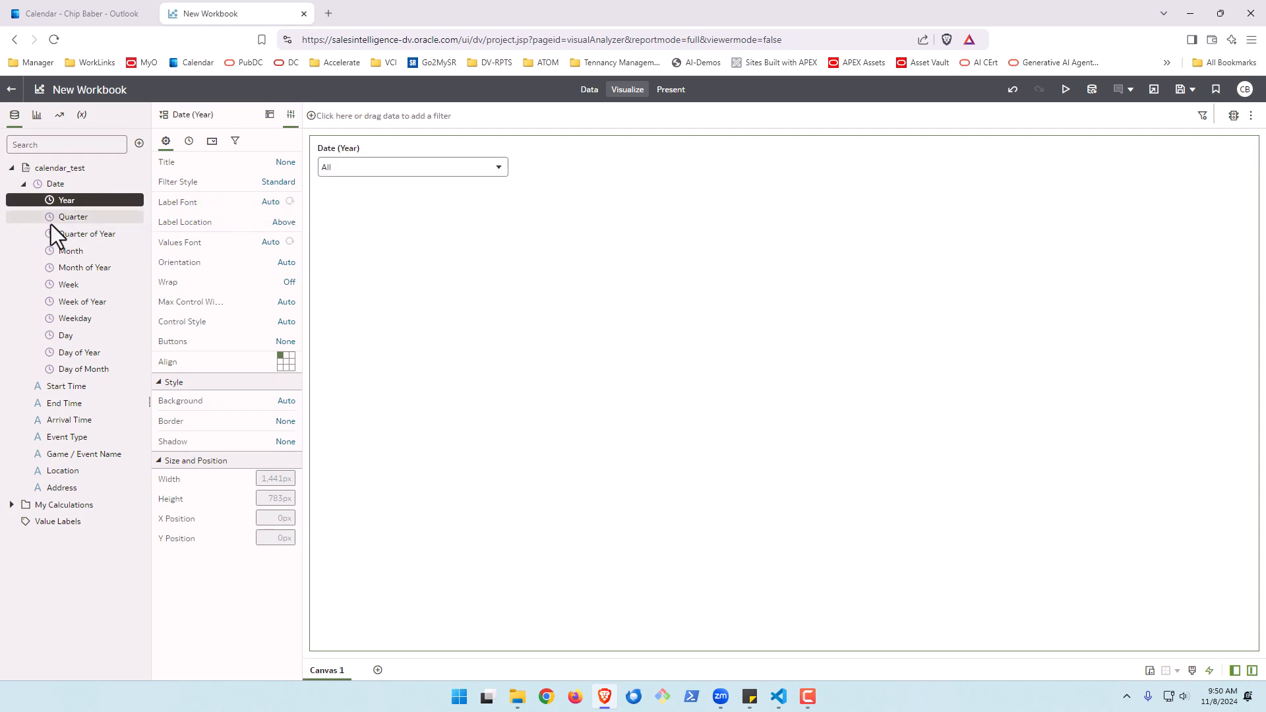
drag(66, 251, 571, 196)
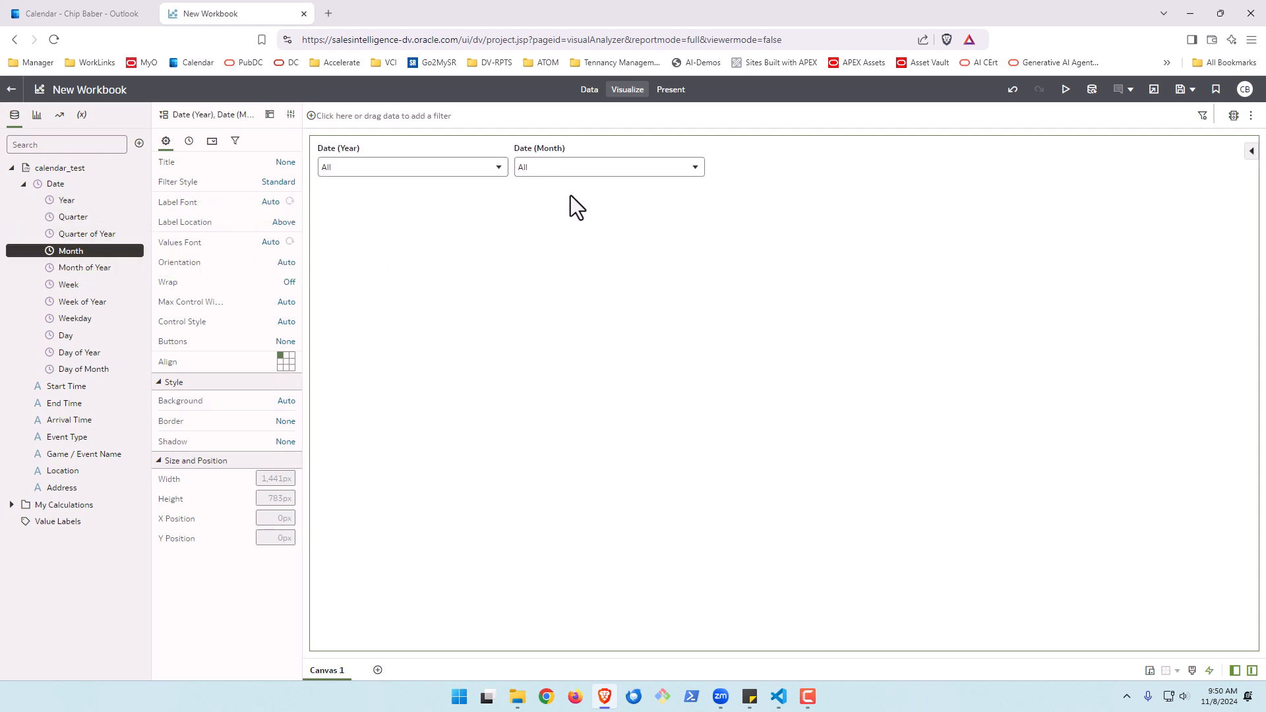
Turn Multi Select off for both the Date (Year) and Date (Month) filter controls
click(211, 142)
click(159, 163)
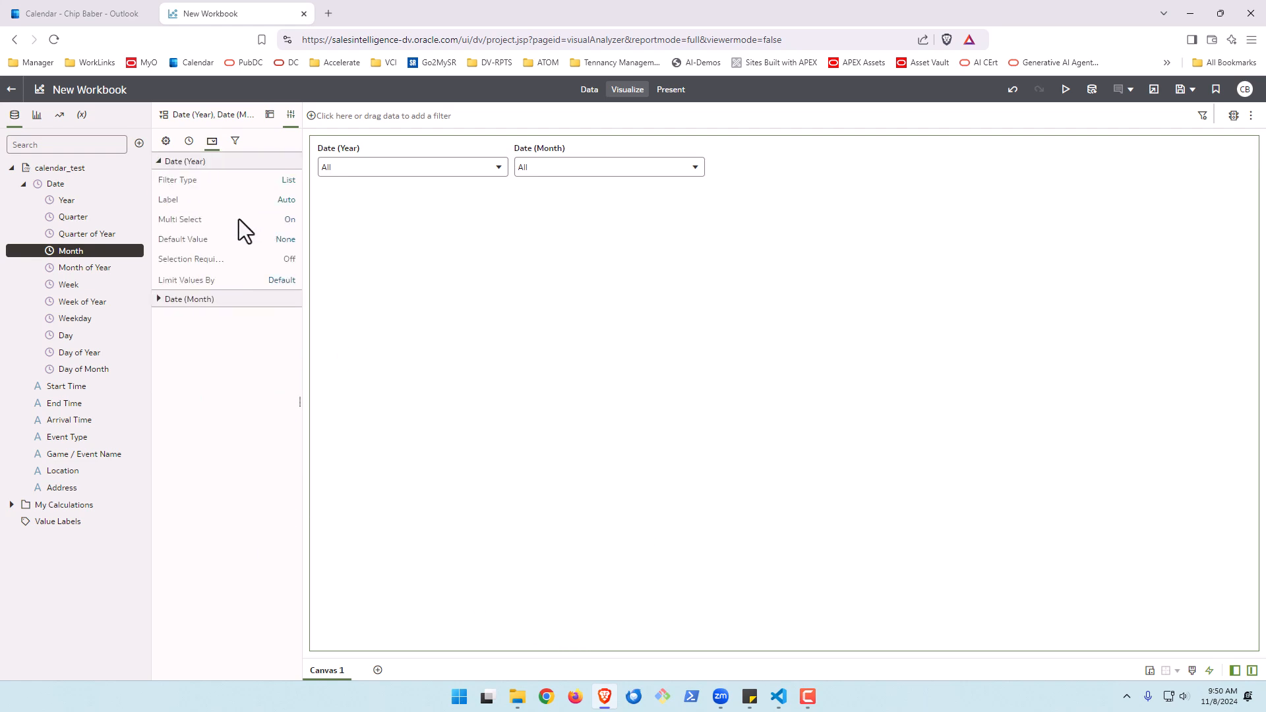
click(291, 222)
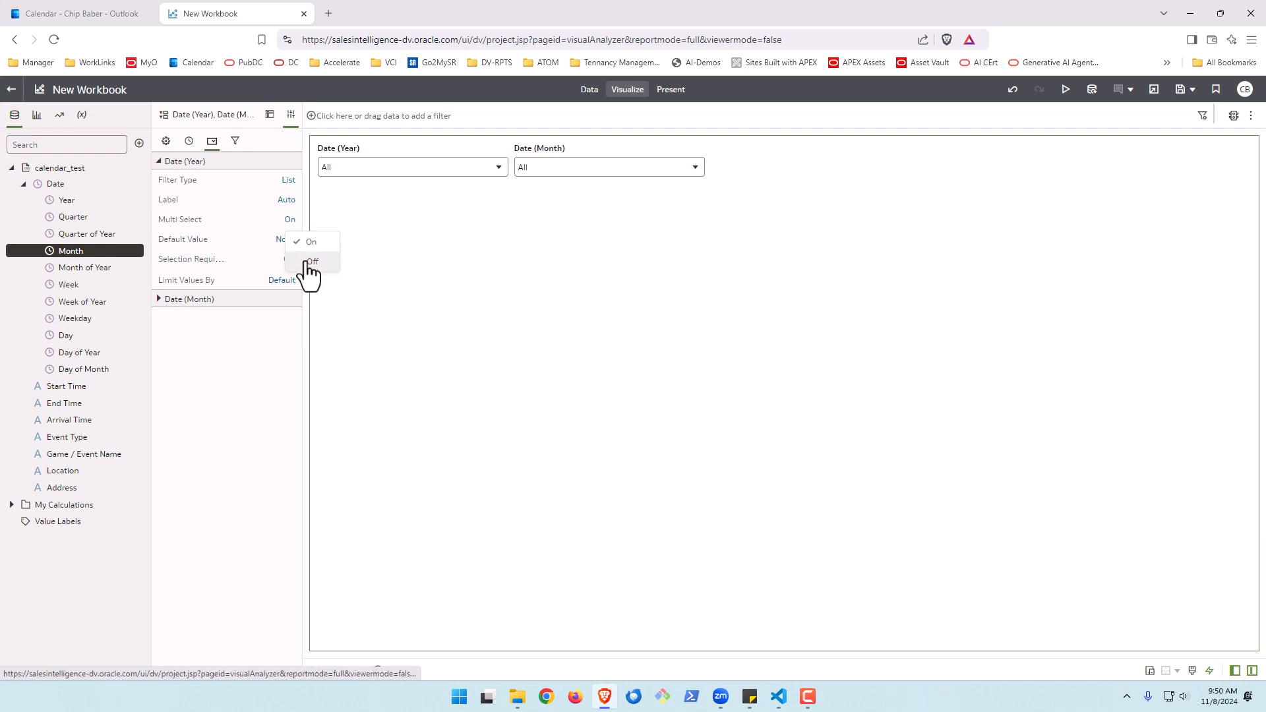
click(313, 262)
click(158, 300)
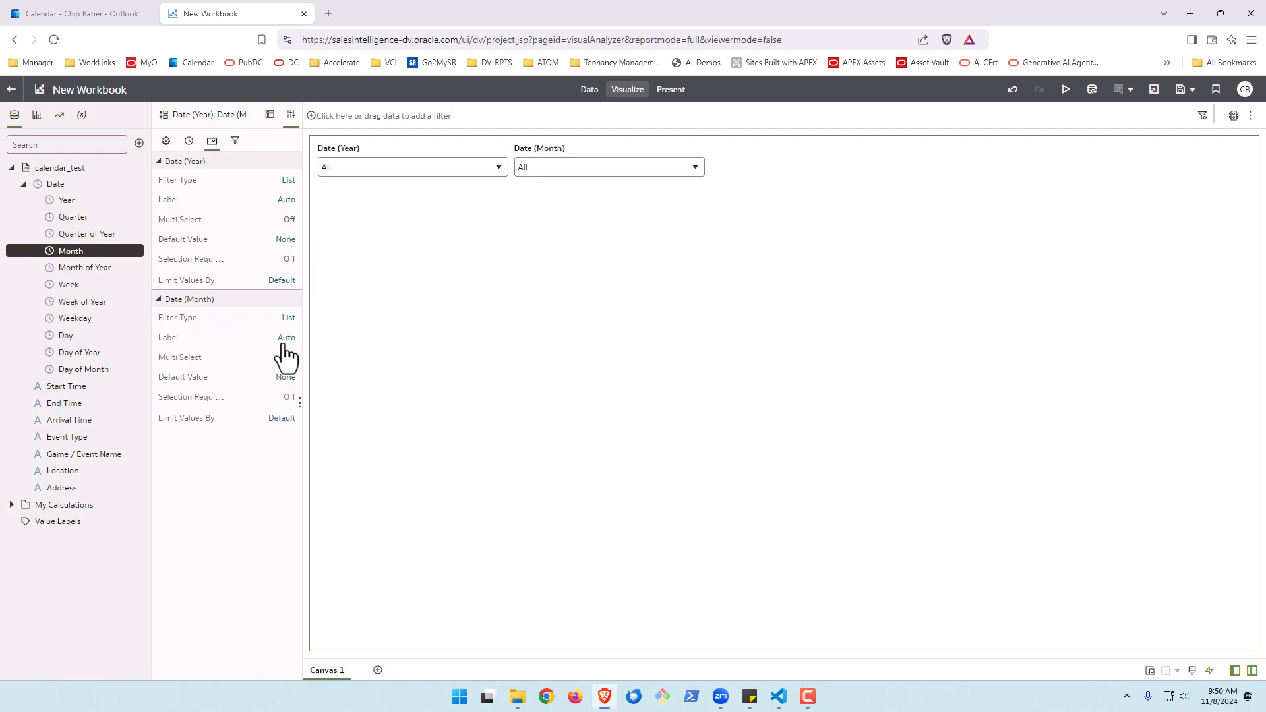
click(290, 360)
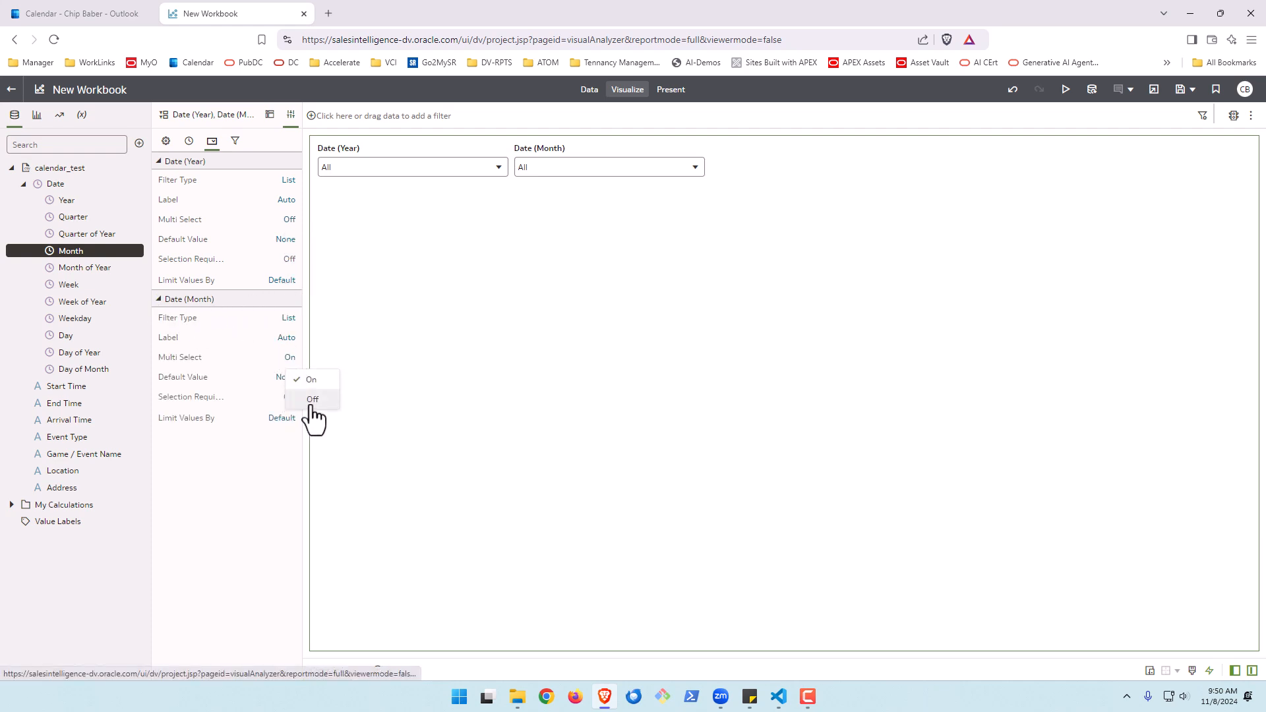
click(311, 395)
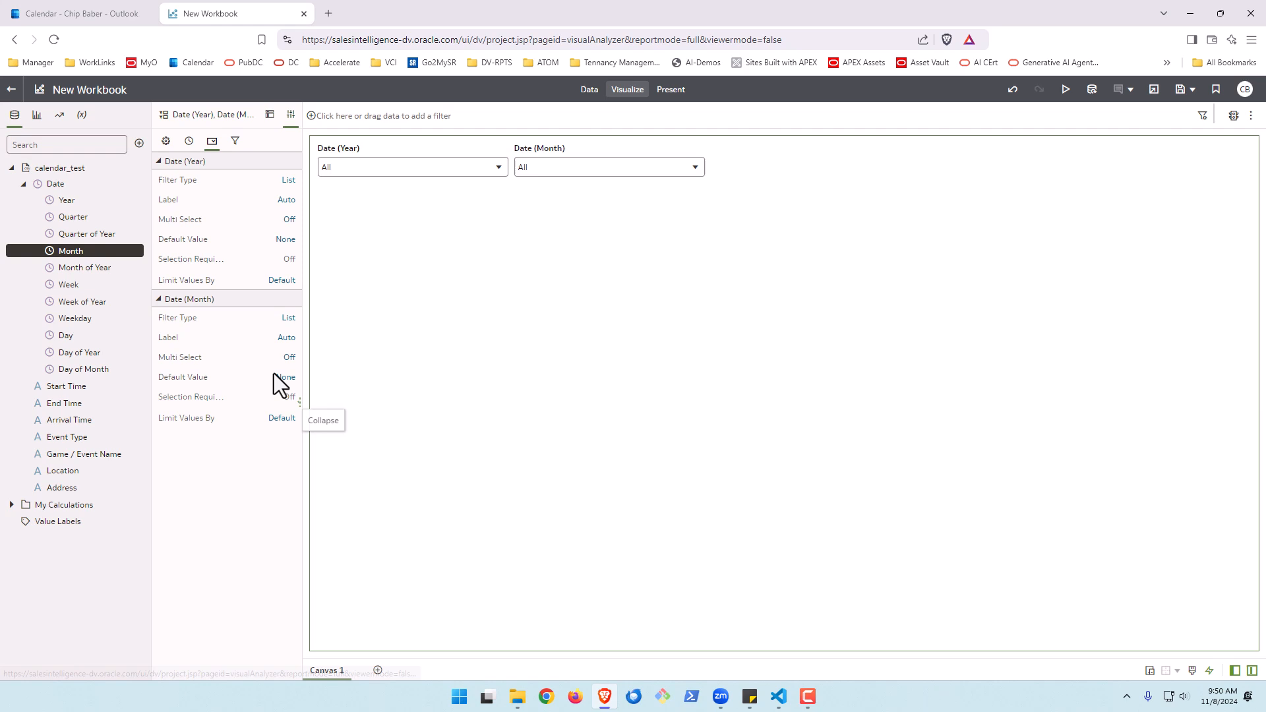
Add a List visualization to the canvas below the dashboard filters
click(37, 116)
scroll(68, 493, down, 4)
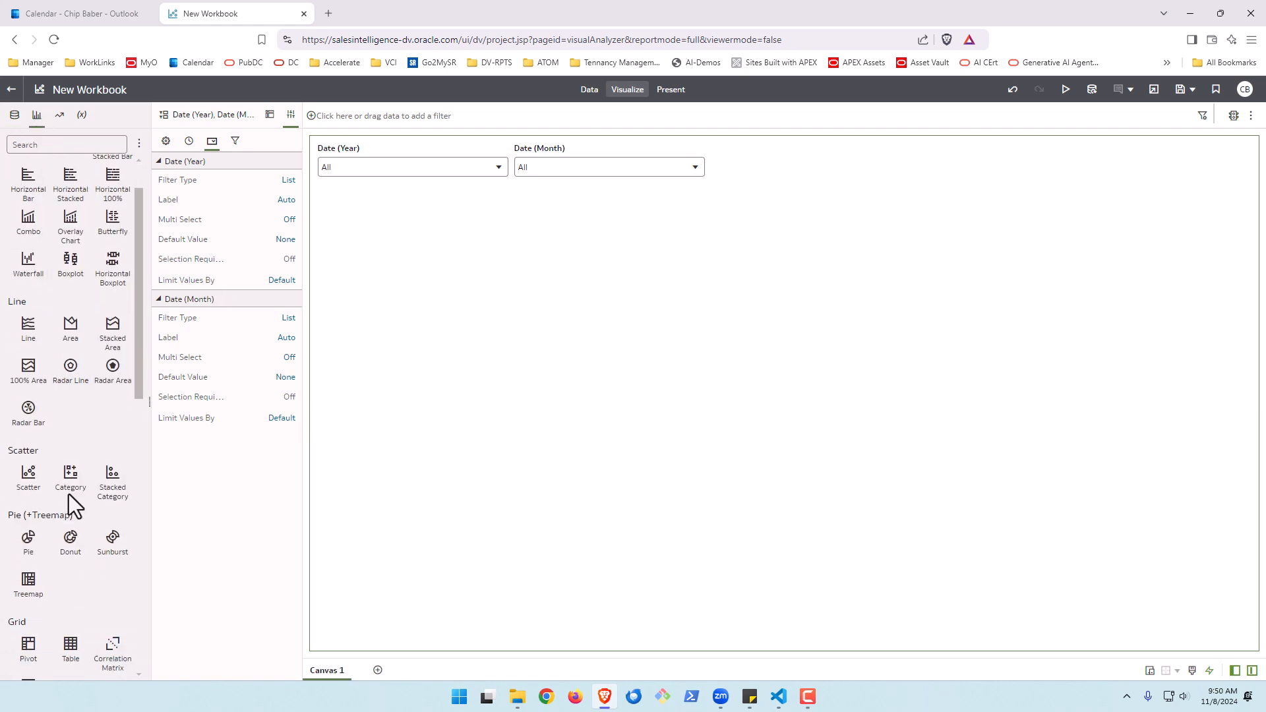
scroll(69, 493, down, 3)
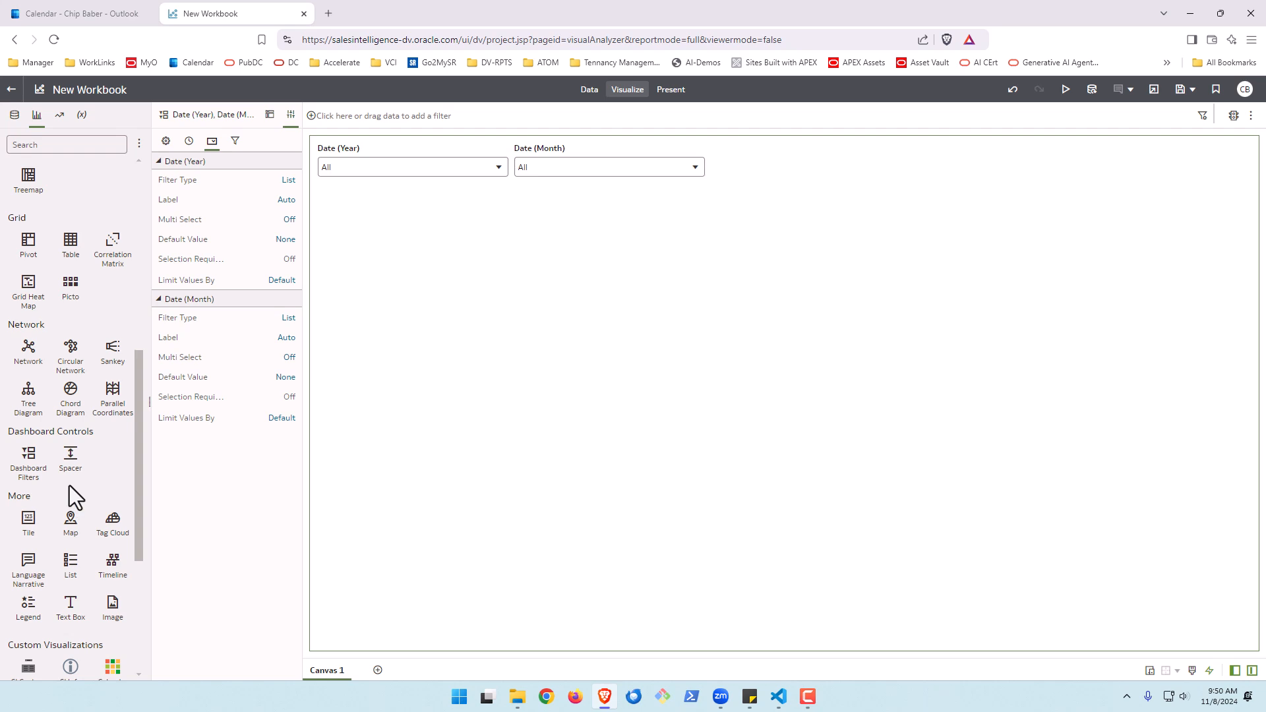
drag(70, 566, 339, 652)
drag(415, 262, 410, 191)
Start a new calculation under My Calculations named Month Name with the description Name of the Month
click(14, 114)
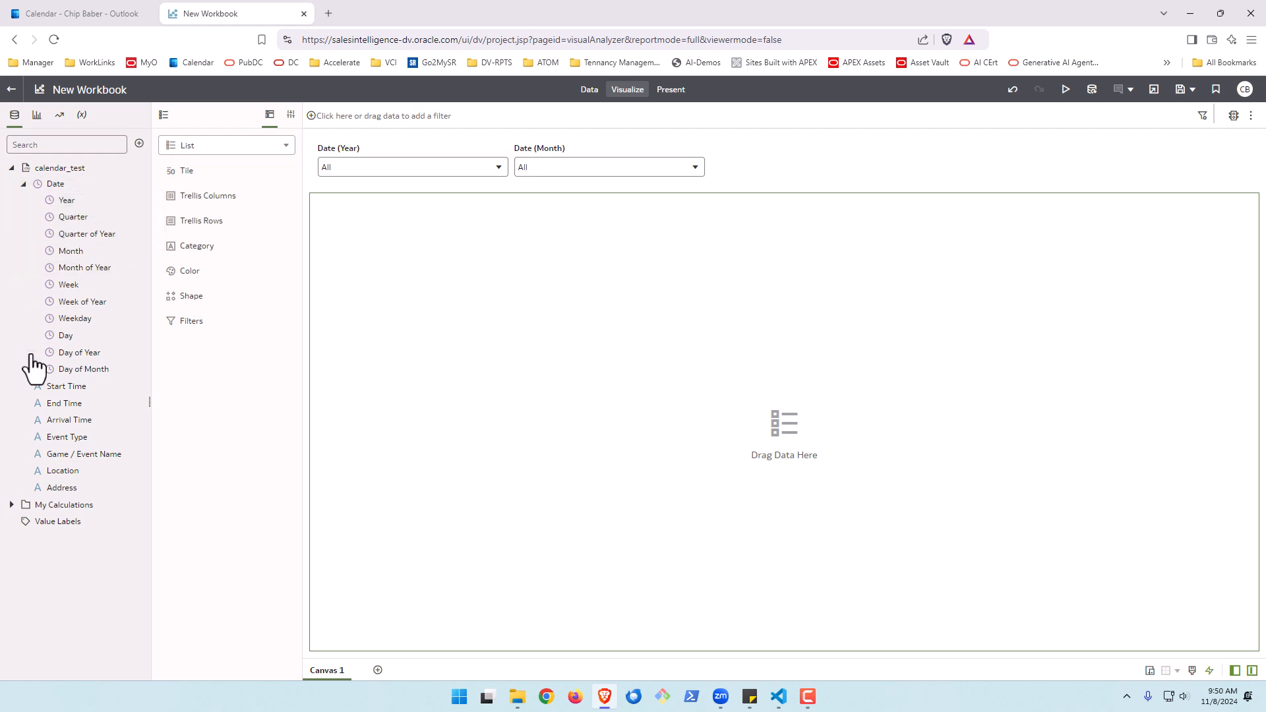
click(25, 185)
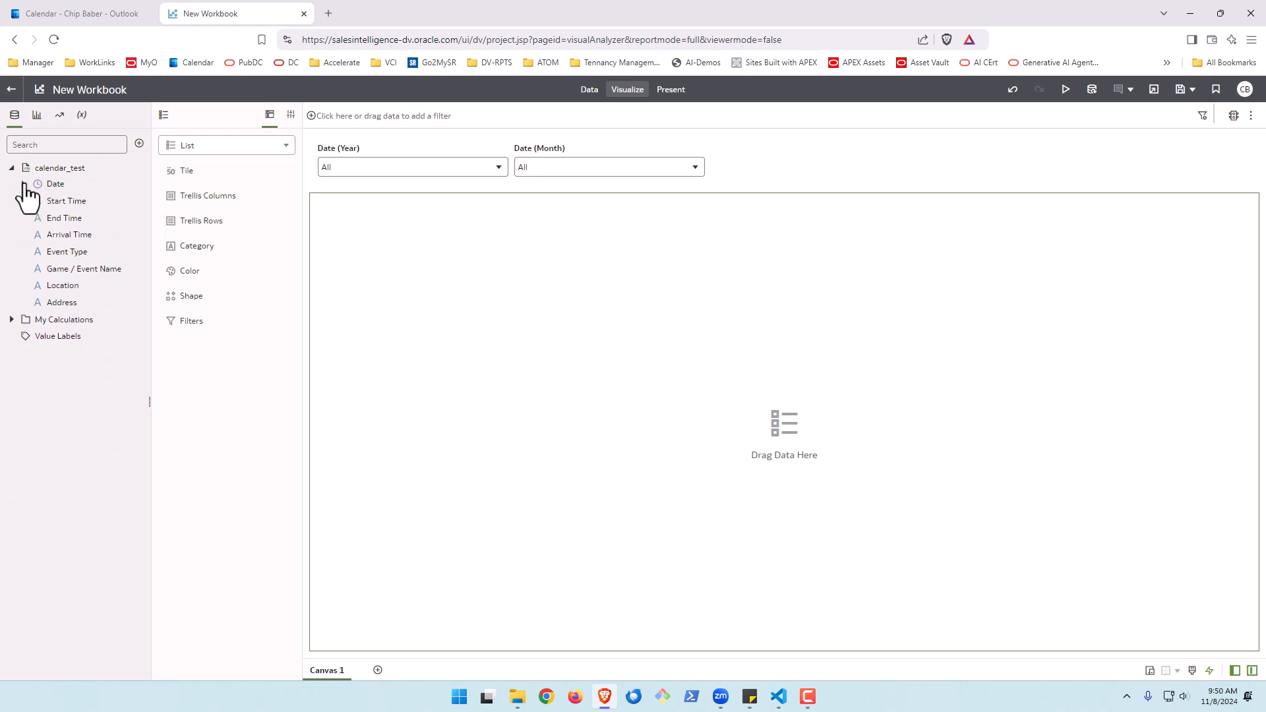
right_click(32, 323)
click(48, 330)
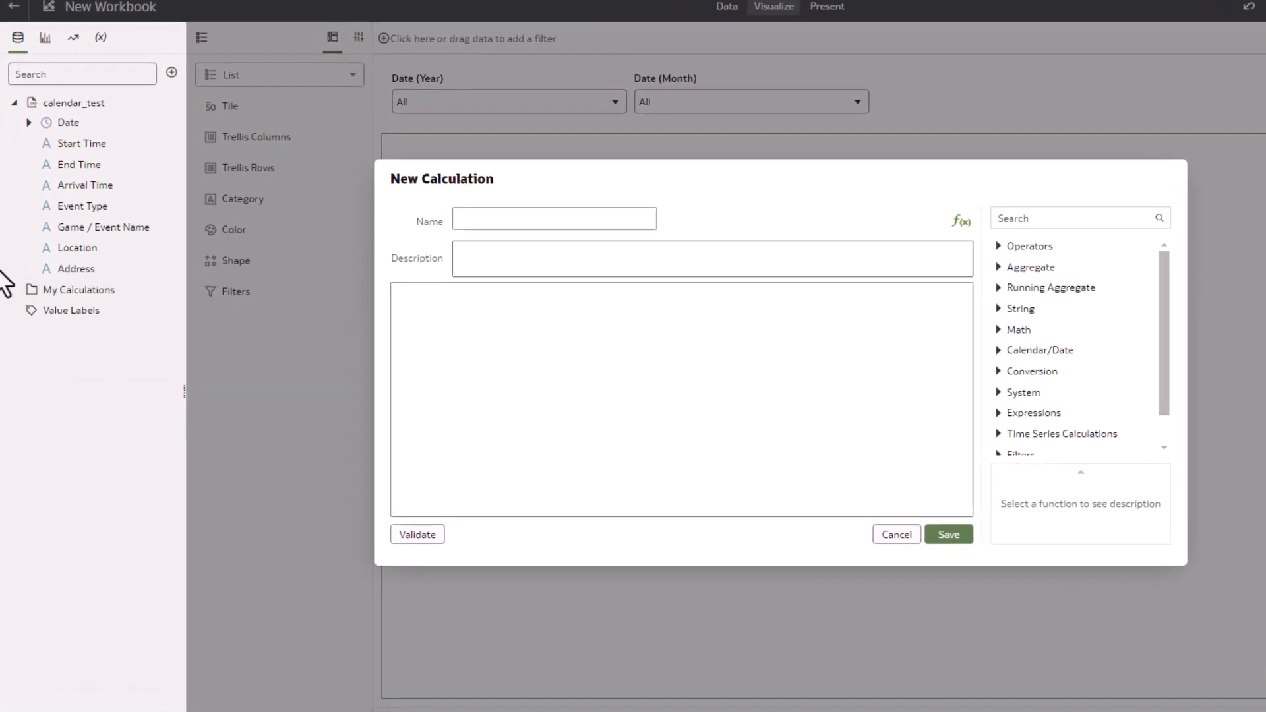
click(483, 219)
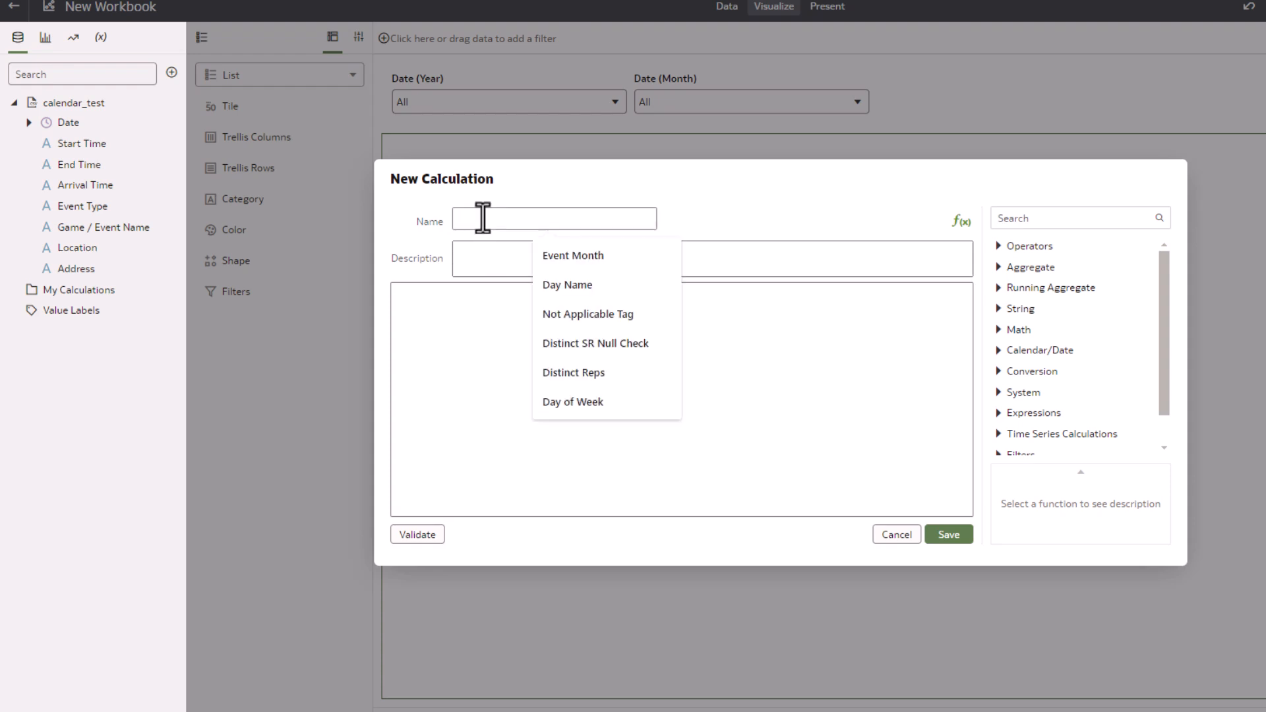
text(Month BN)
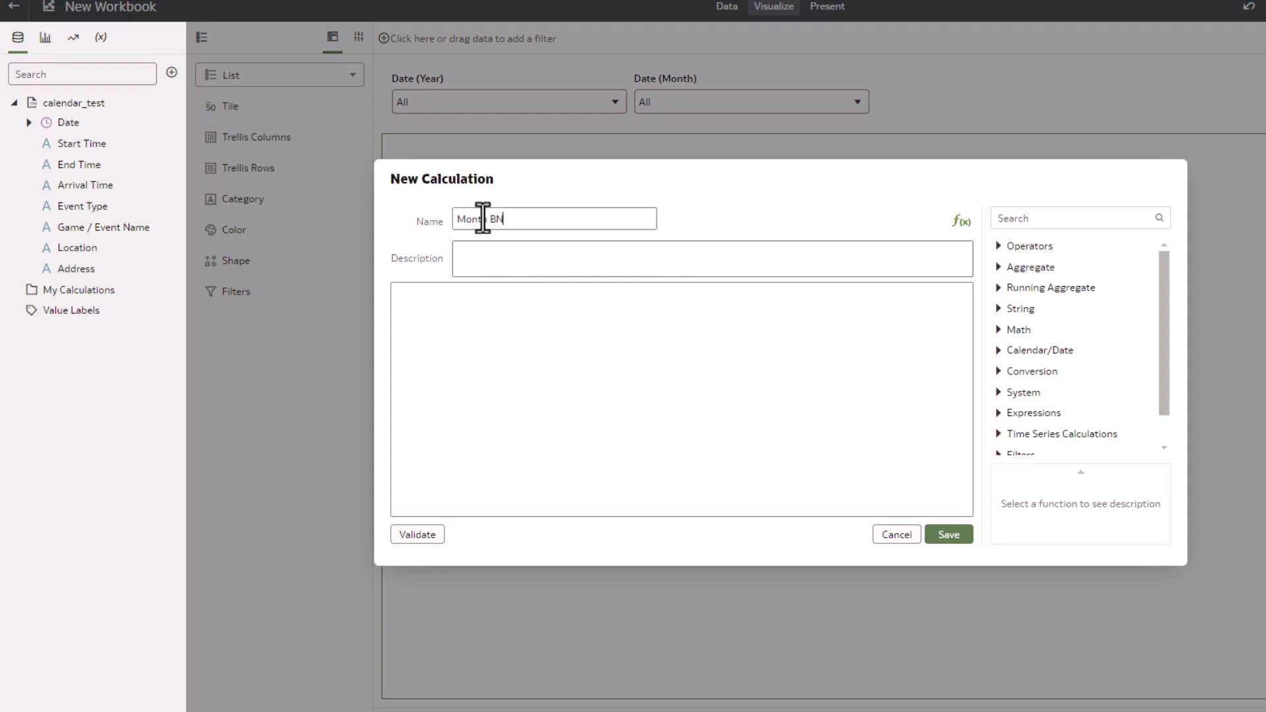
text(Ba)
key(BackSpace)
key(BackSpace)
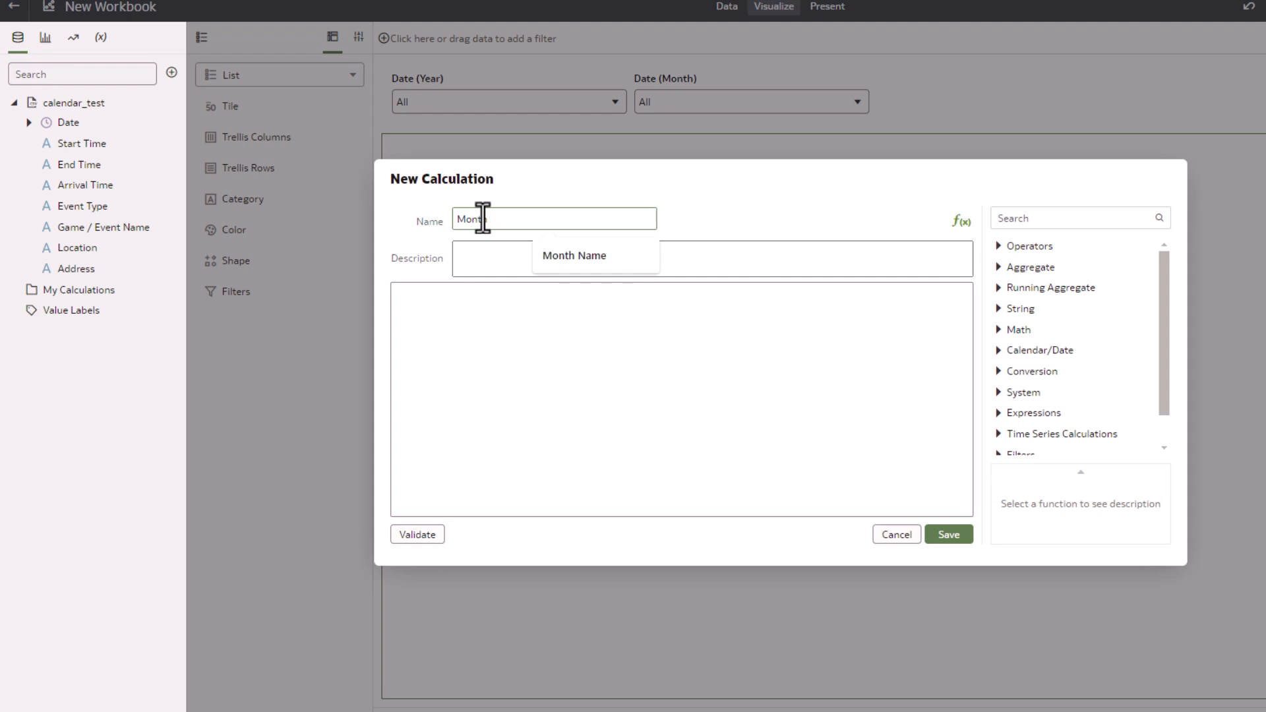
text(Name)
click(484, 261)
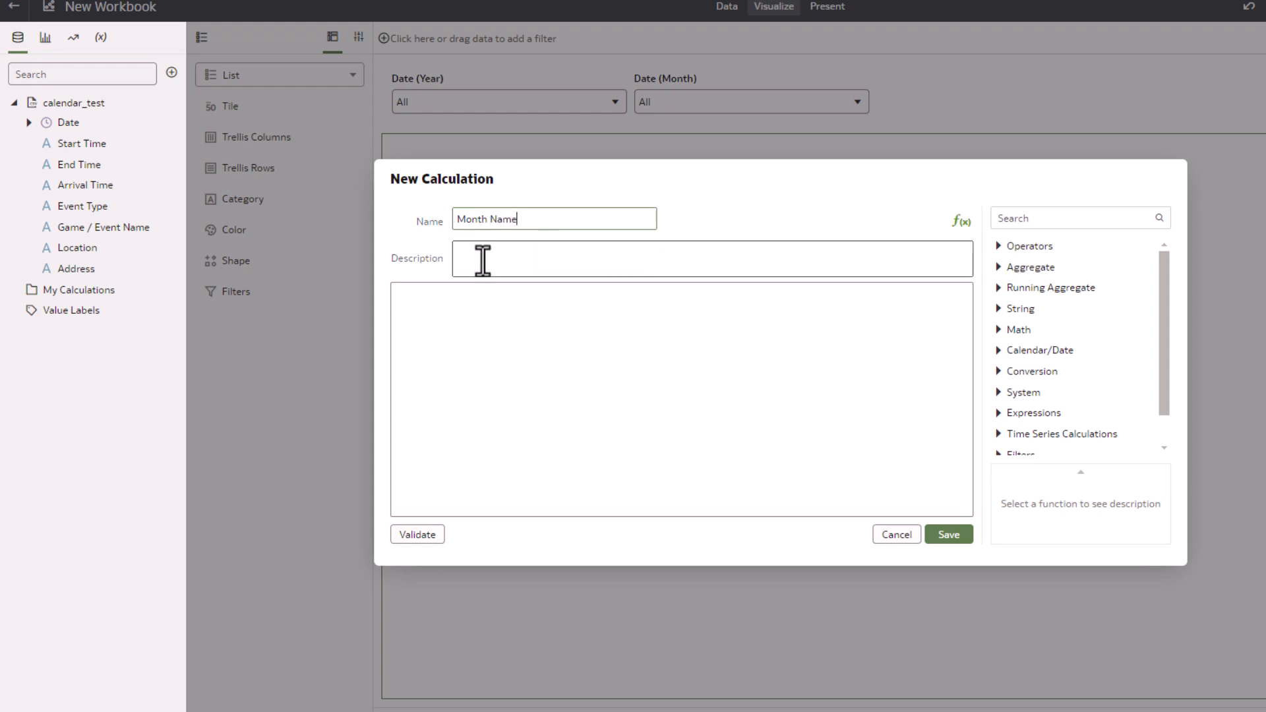
text(Name of the Month)
Enter the expression MonthNAME(Date) using the Date column, validate it, and save the calculation
click(551, 318)
text(MonthNAME(Date))
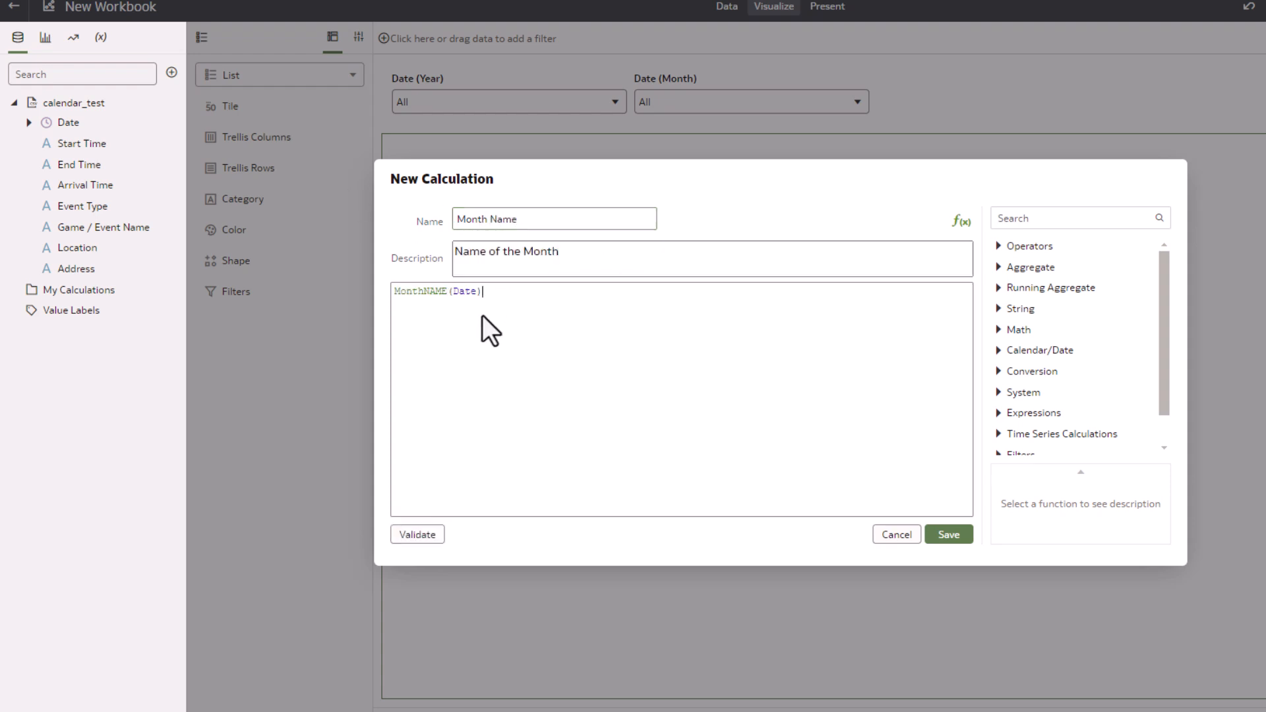
drag(478, 291, 454, 290)
key(BackSpace)
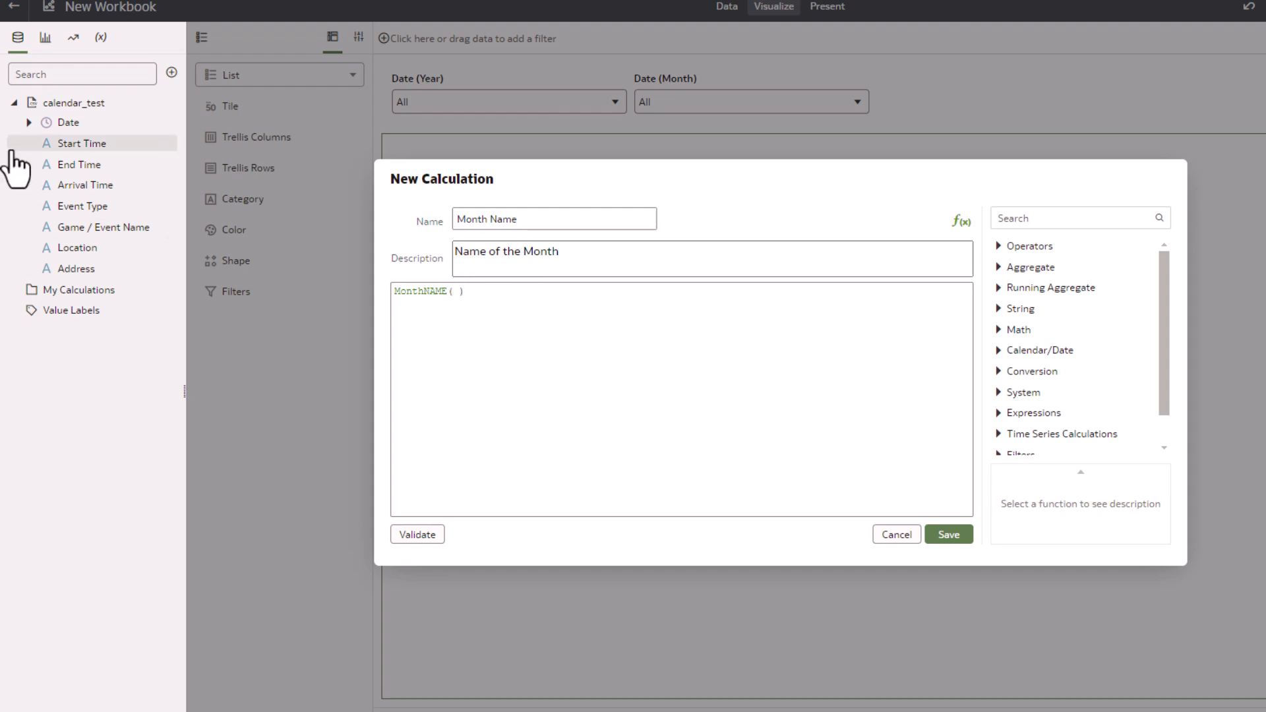
drag(58, 130, 457, 292)
click(422, 535)
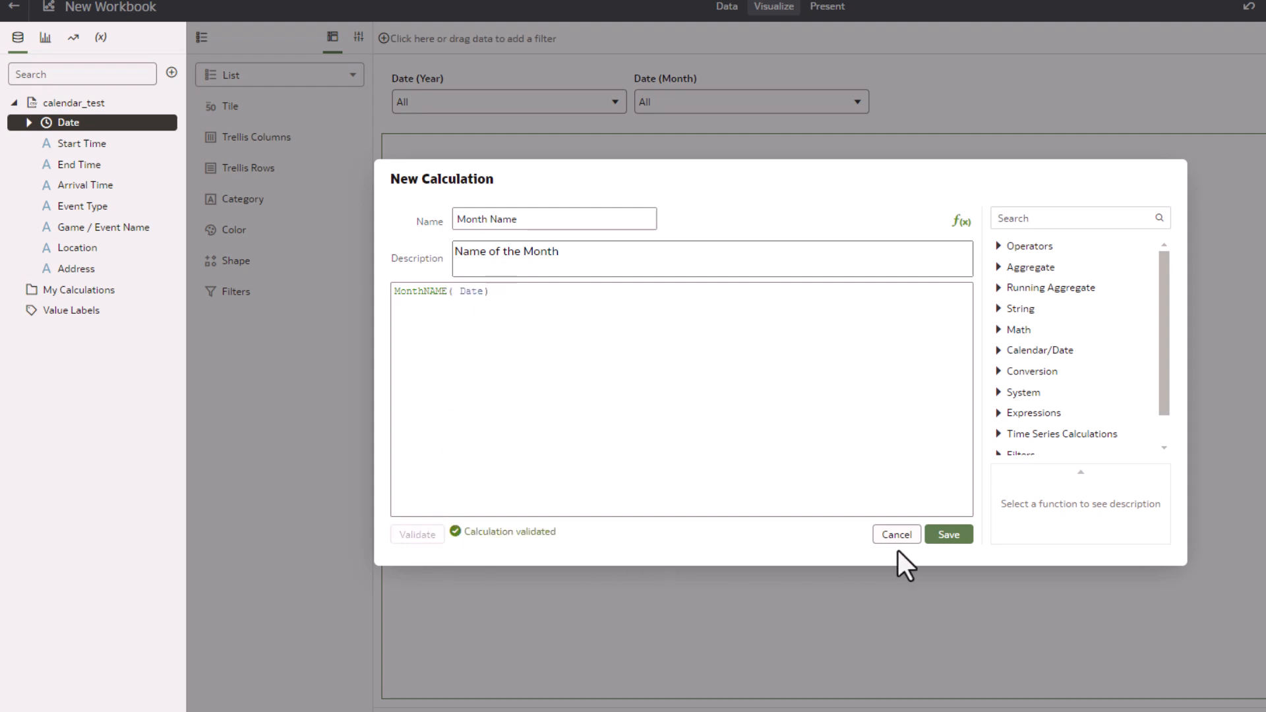
click(960, 538)
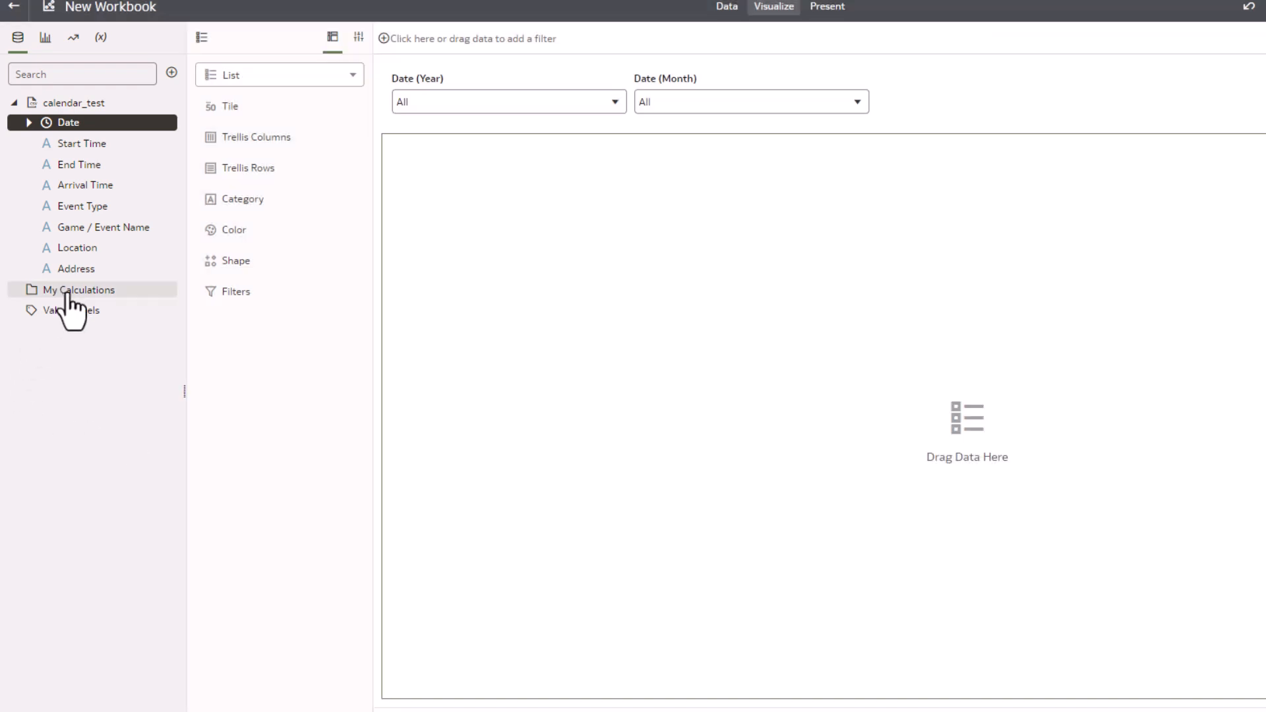
Start a new calculation under My Calculations named Day of the Week
right_click(68, 294)
click(137, 306)
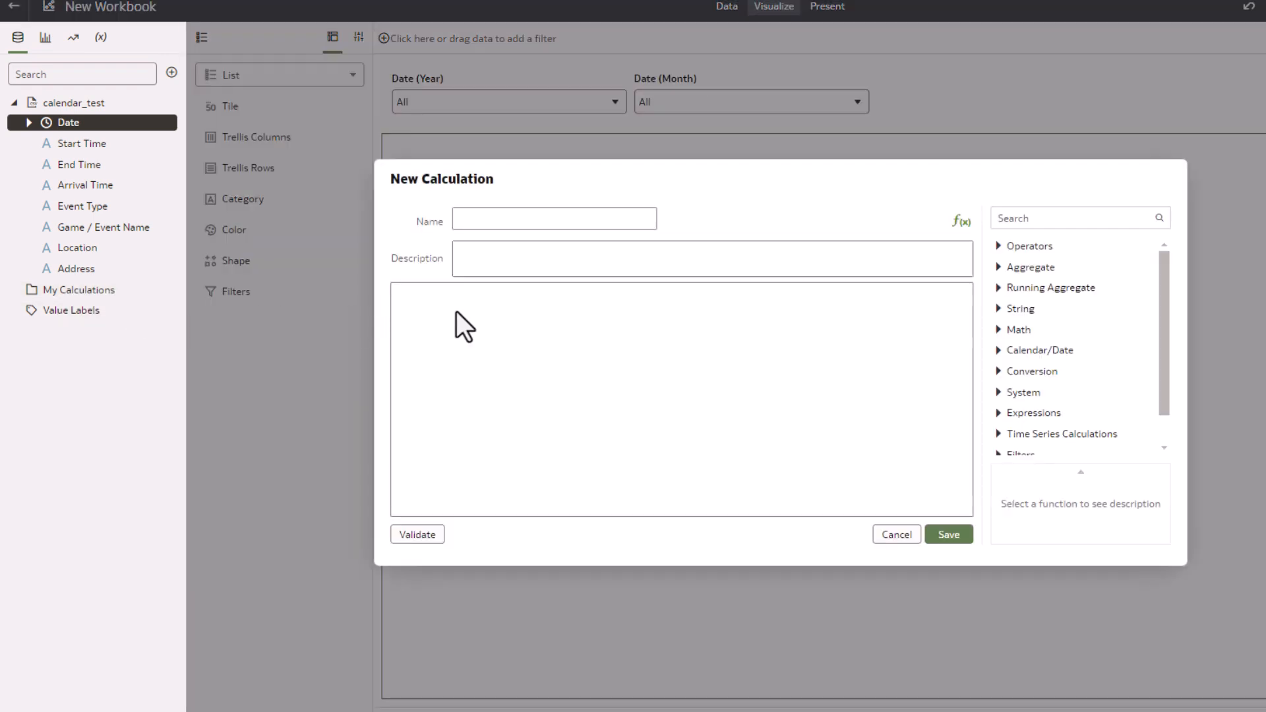
click(497, 220)
text(Day of the Week)
key(Tab)
key(Tab)
key(Tab)
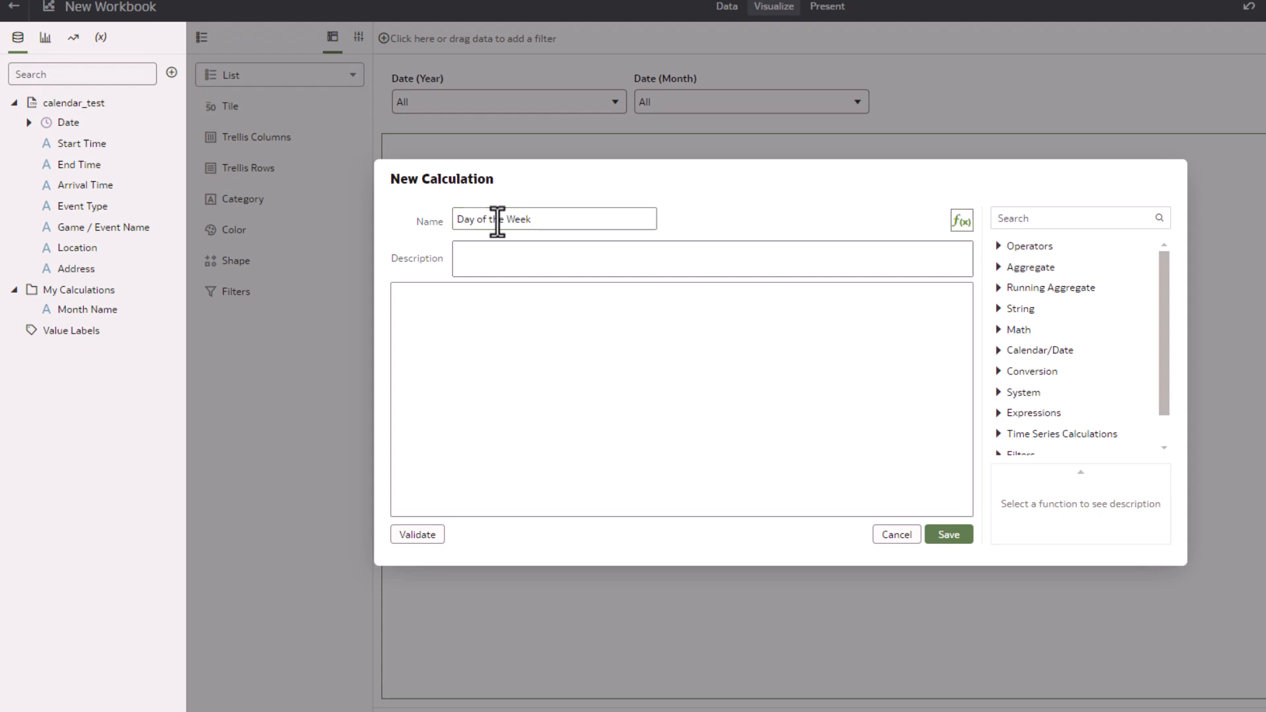
Enter the expression DAYOFWEEK(Date) using the Date column, validate it, and save the calculation
text(DAYOFWEEK(Date))
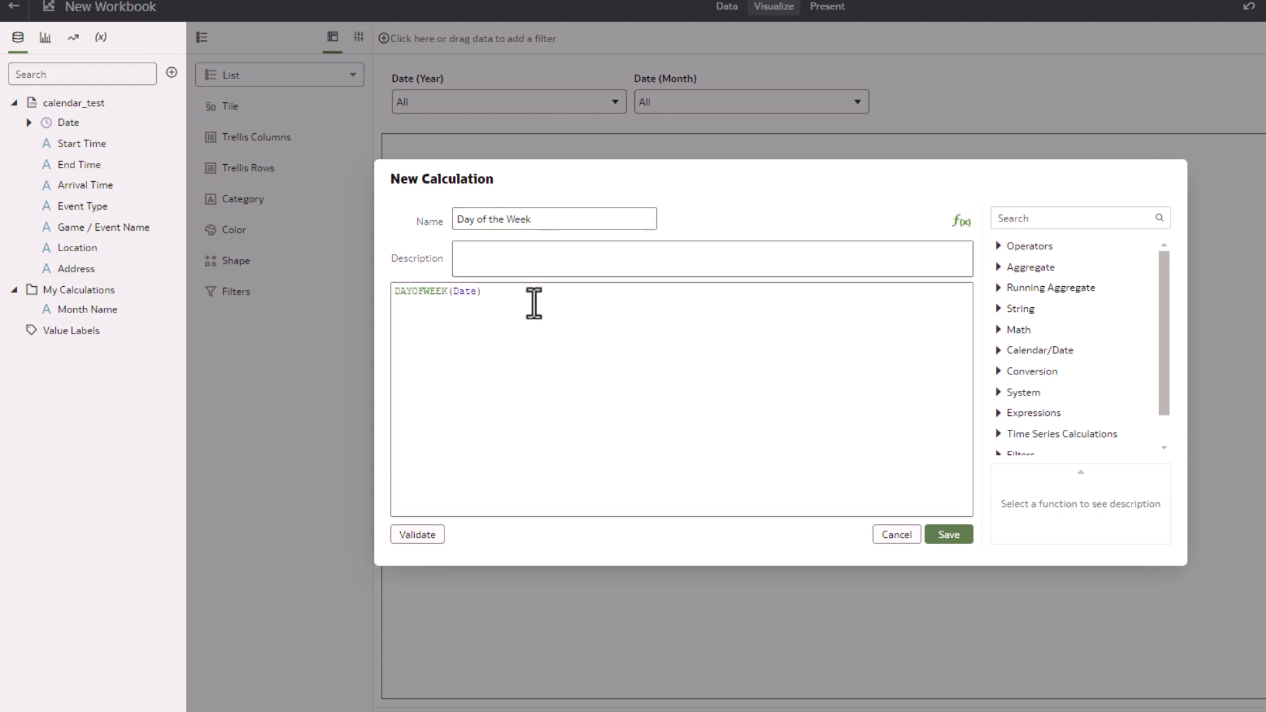
key(Left)
key(BackSpace)
key(BackSpace)
key(BackSpace)
key(BackSpace)
drag(60, 124, 453, 293)
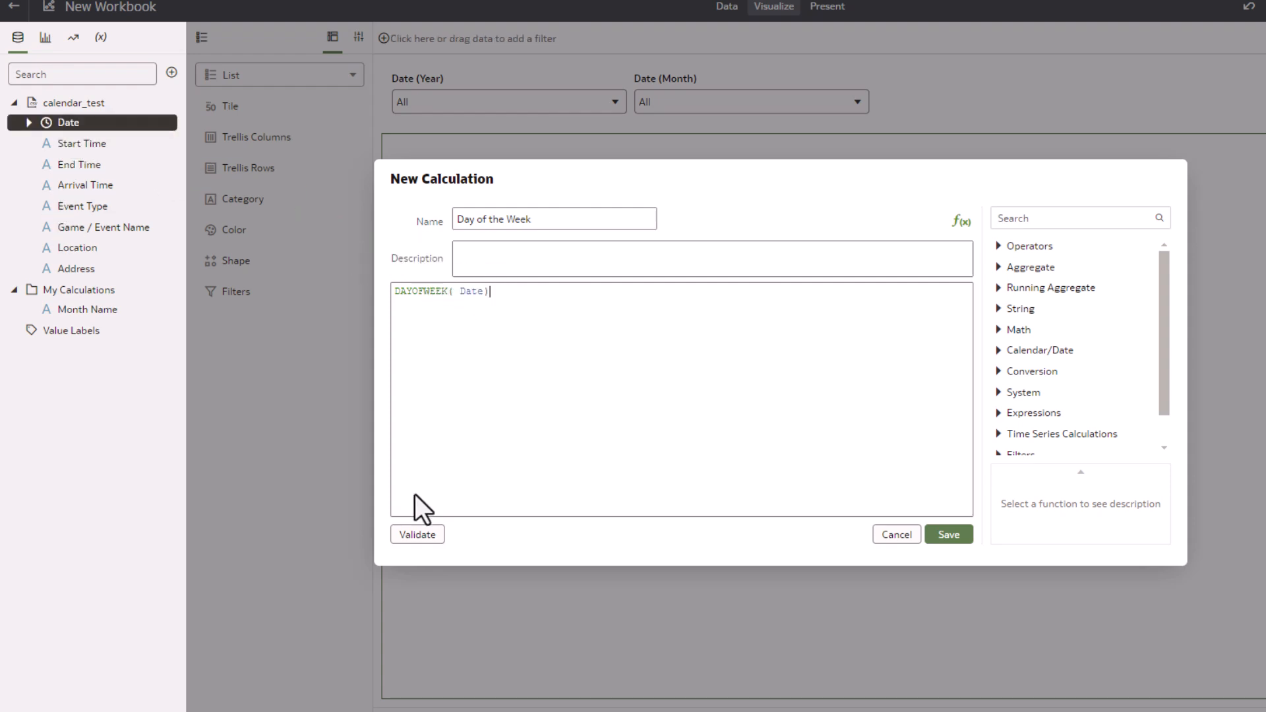
click(417, 535)
click(946, 535)
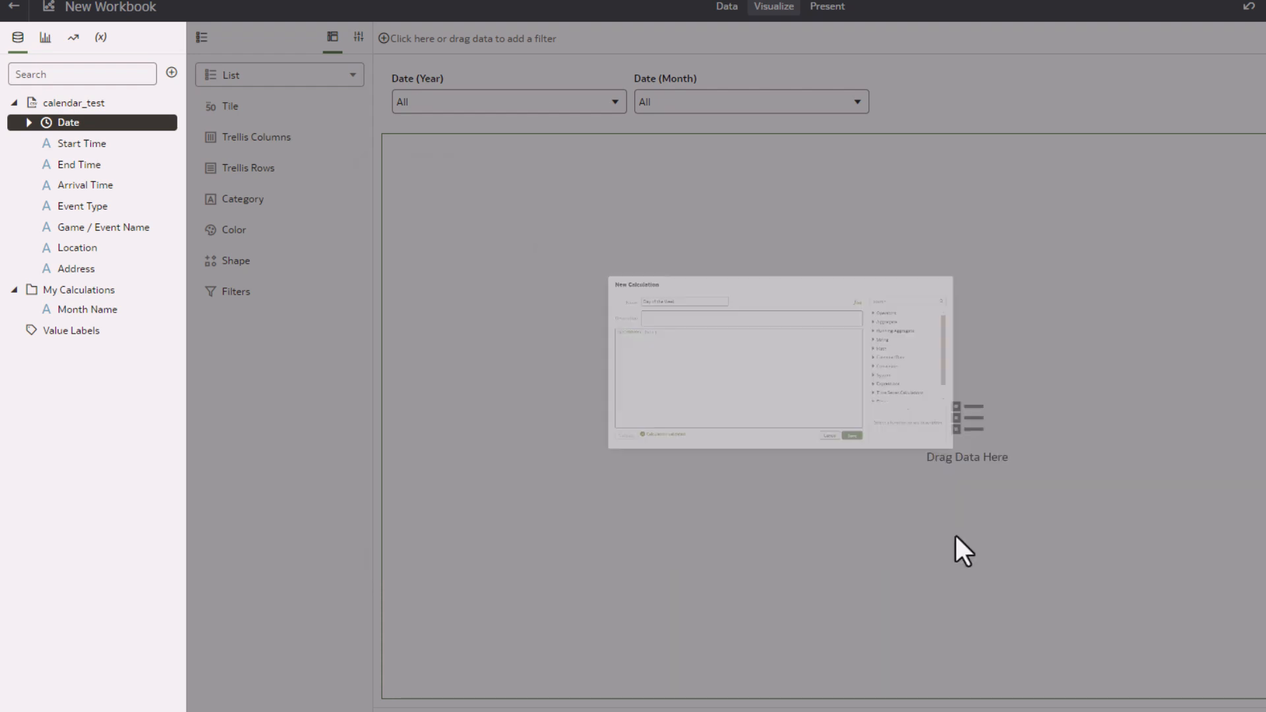
Create a calculation named Day Name with the expression DAYNAME(Date) using the Date column, validate it, and save it
right_click(96, 294)
click(158, 300)
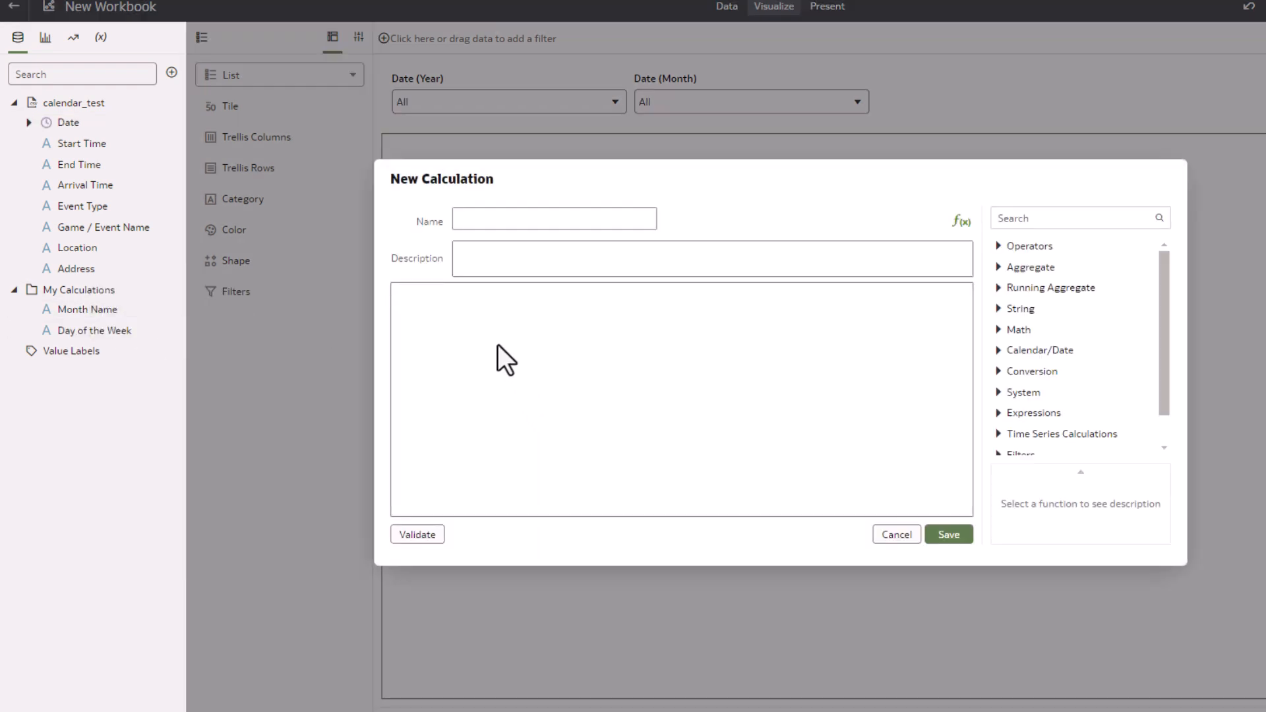
text(DAYNAME(Date))
key(BackSpace)
key(BackSpace)
key(BackSpace)
key(BackSpace)
drag(79, 124, 440, 295)
click(475, 219)
click(572, 285)
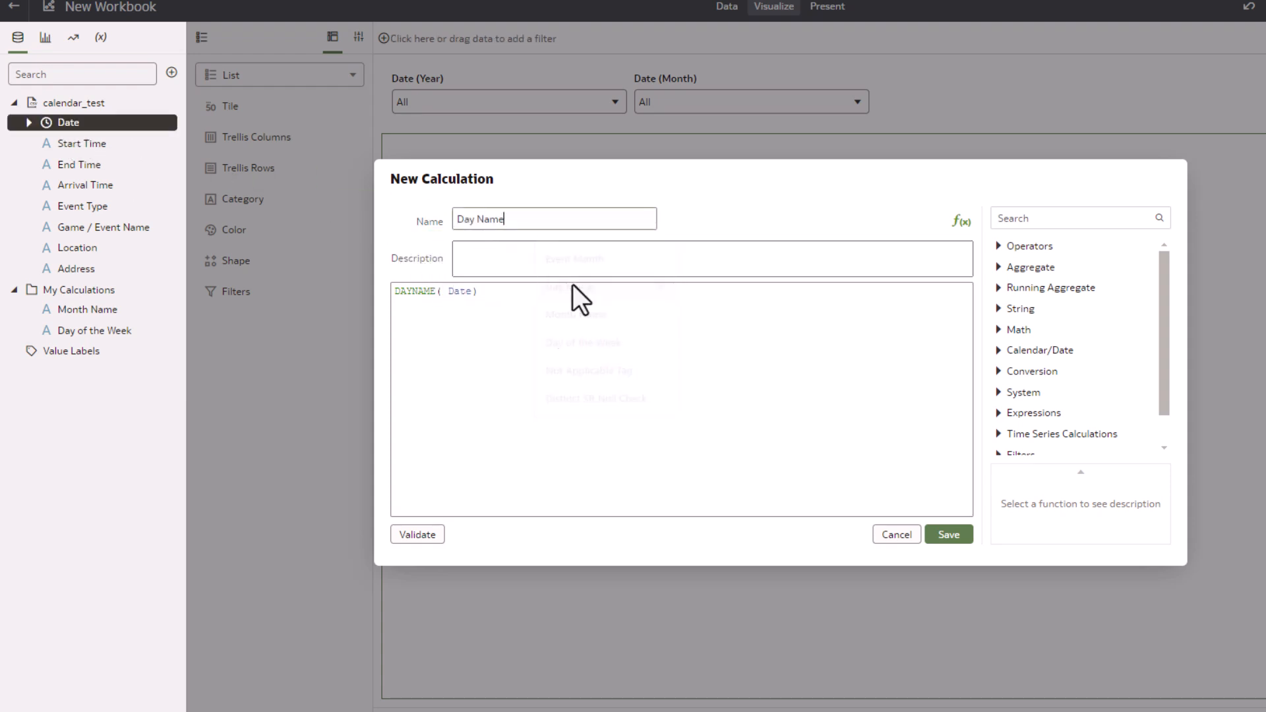
click(408, 542)
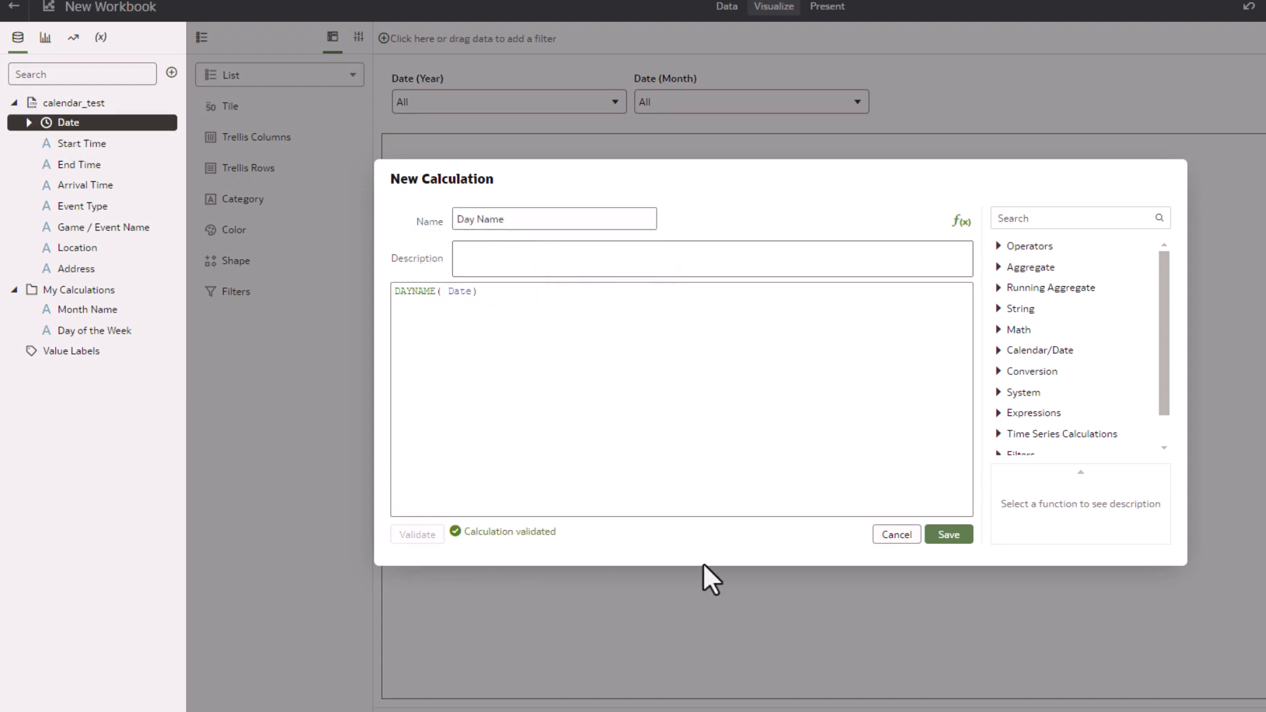
click(947, 535)
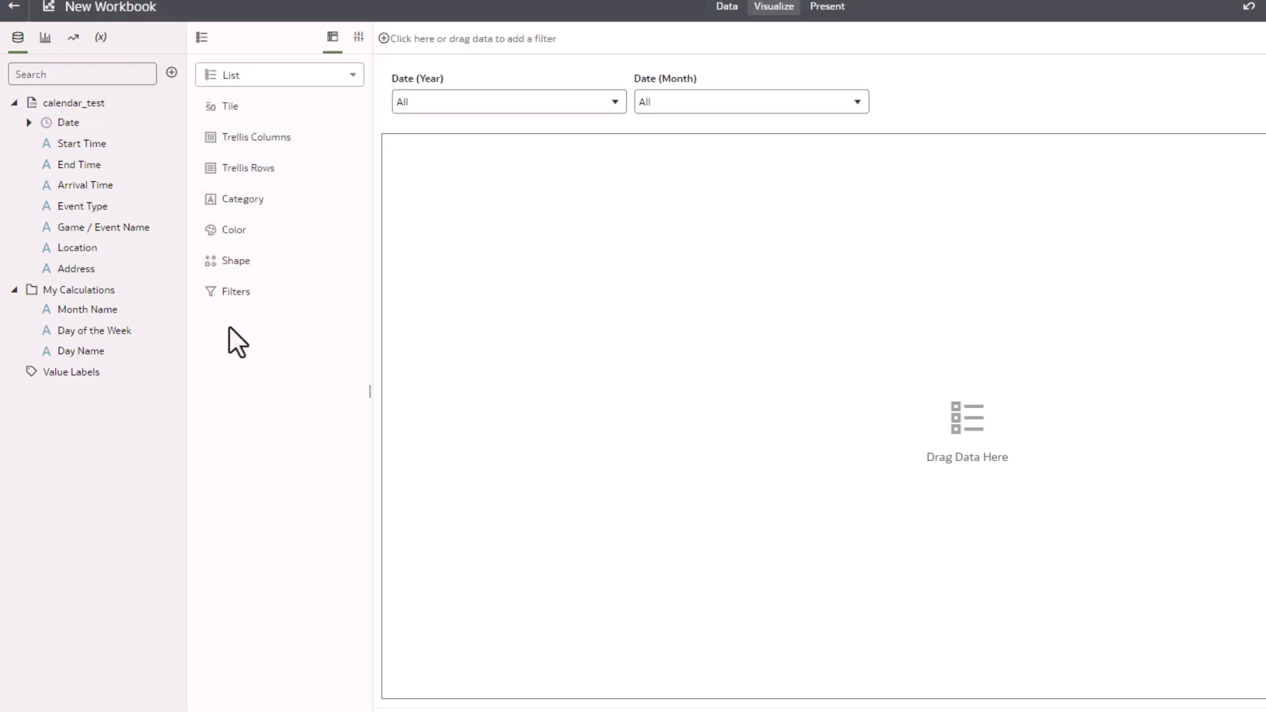
Create a calculation named Week of Month with the expression EXTRACTWEEK(Date) using the Date column, validate it, and save it
right_click(92, 290)
click(155, 300)
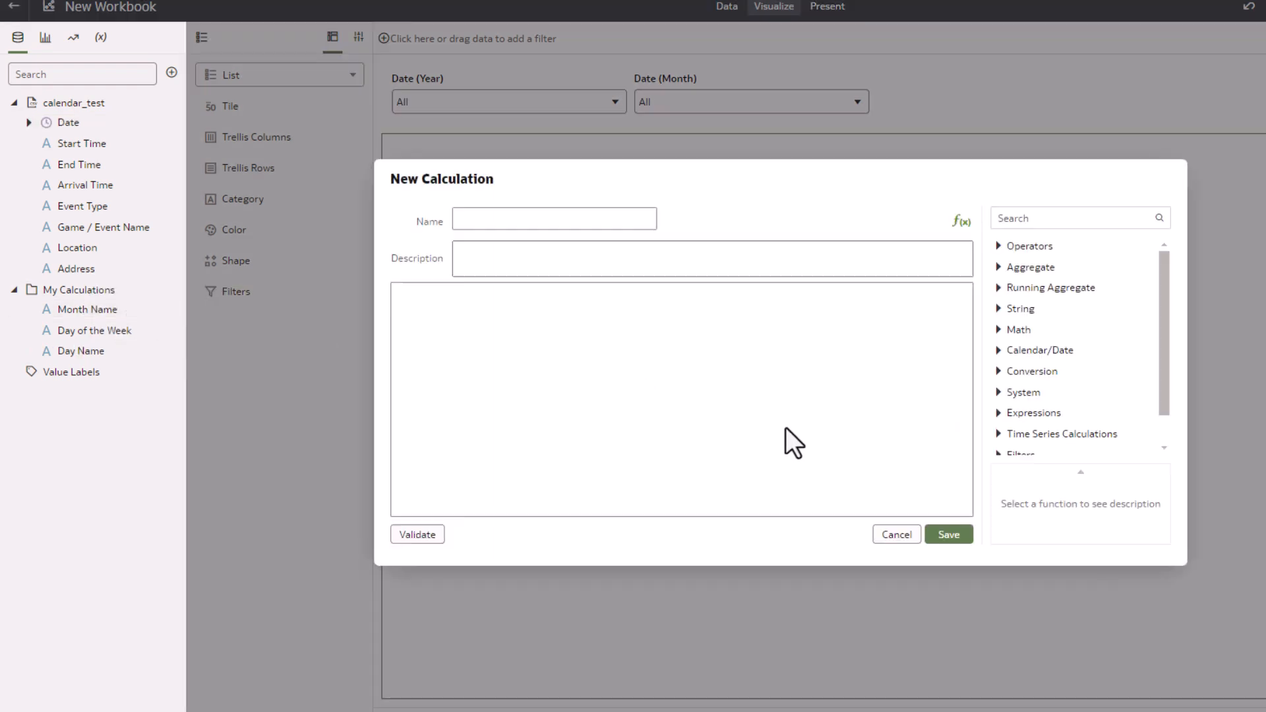
click(489, 221)
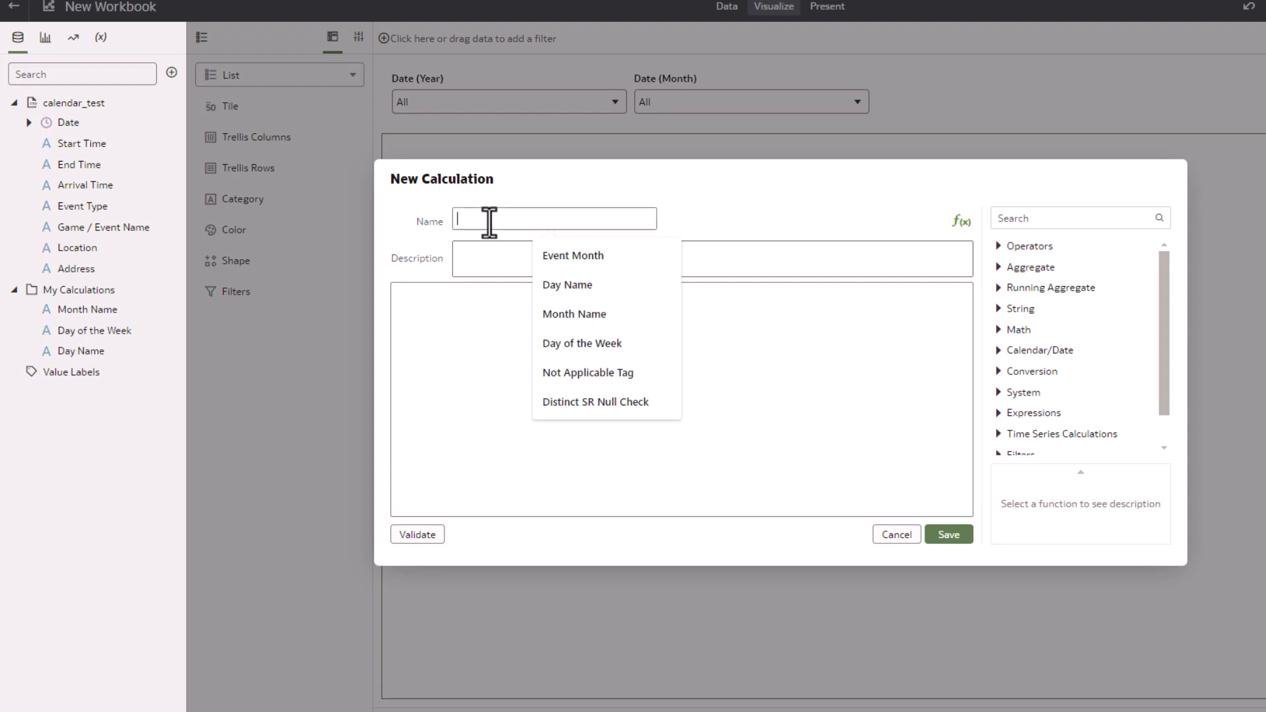
text(Week of Month)
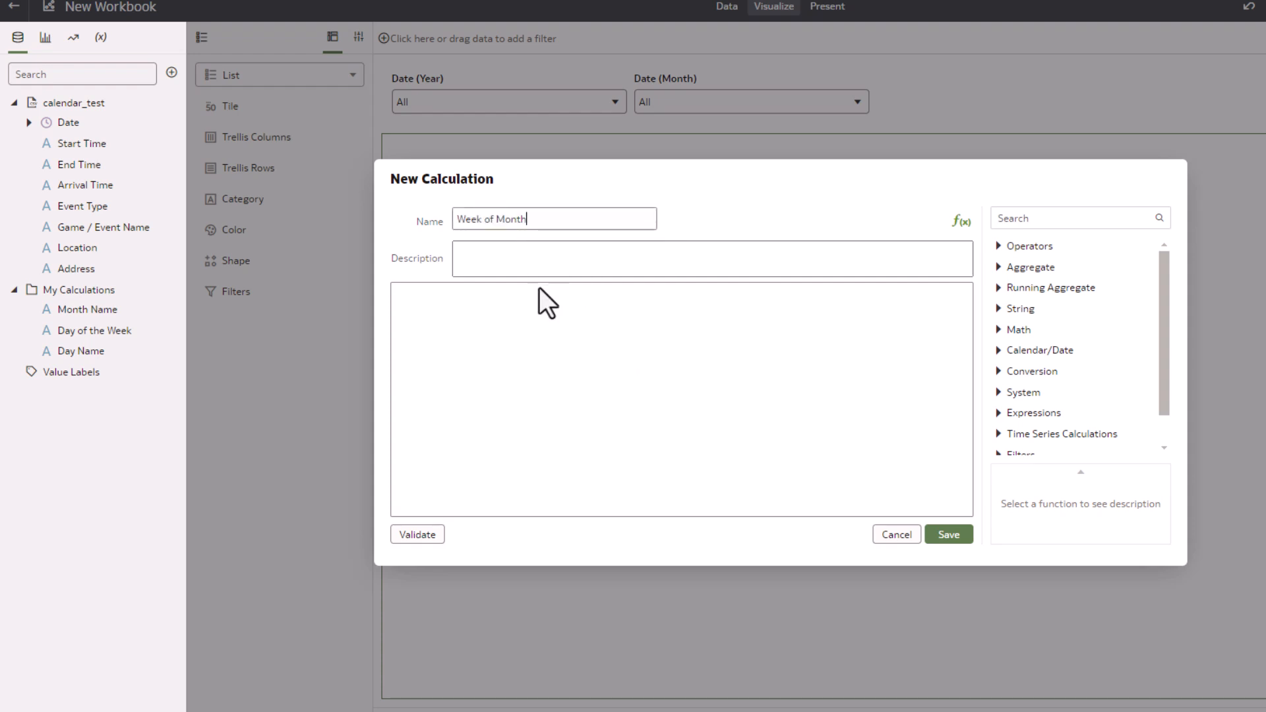
click(513, 306)
text(EXTRACTWEEK(Date))
drag(69, 123, 466, 296)
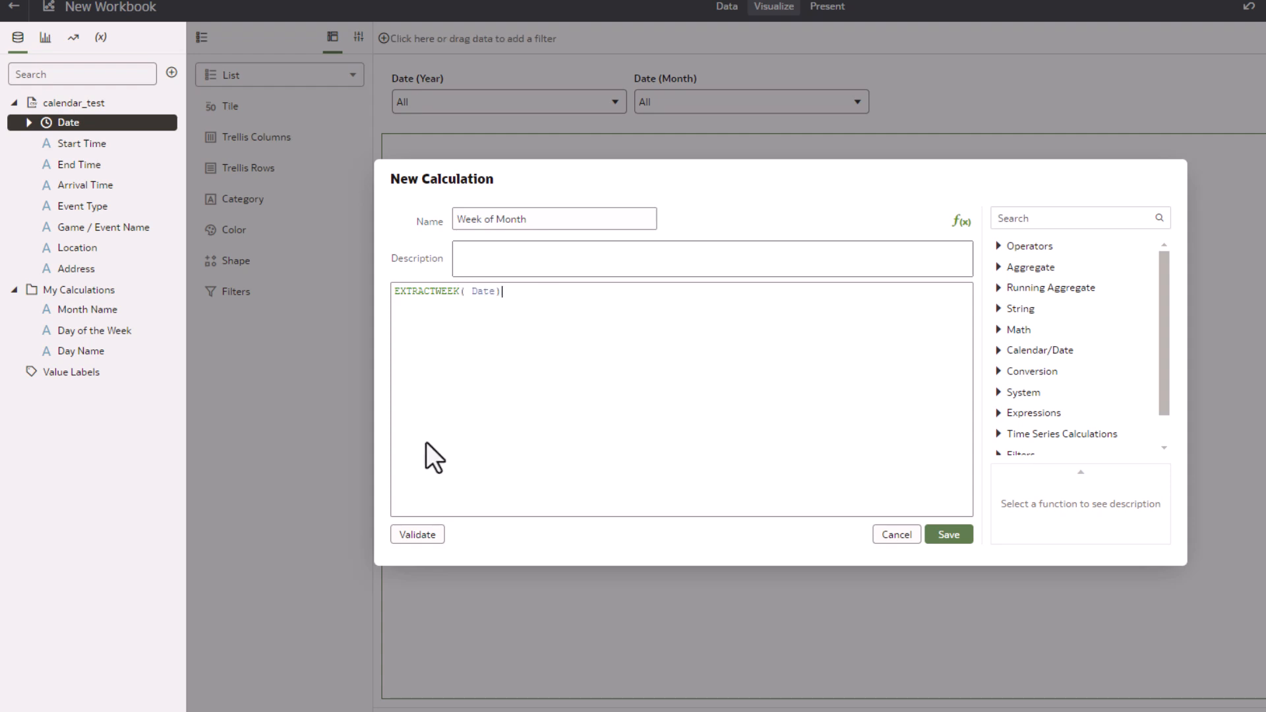
click(417, 534)
click(944, 534)
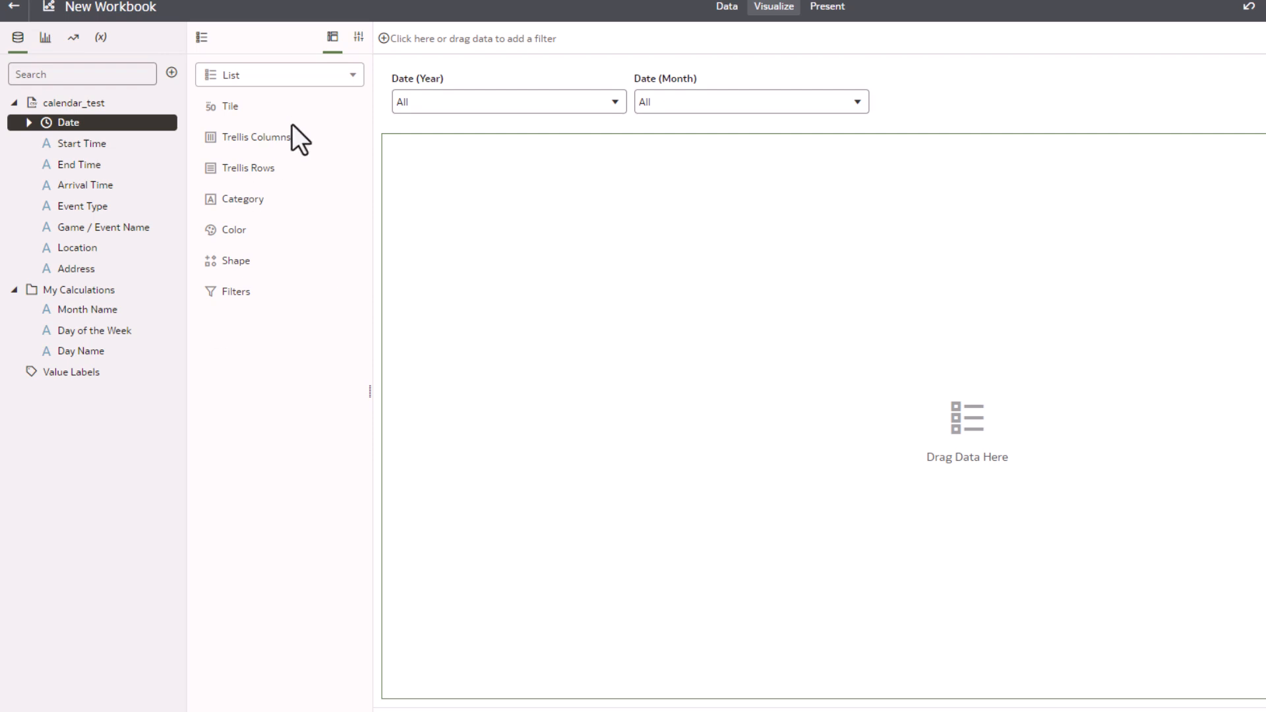
Set the list visualization's text font size to 11
click(358, 37)
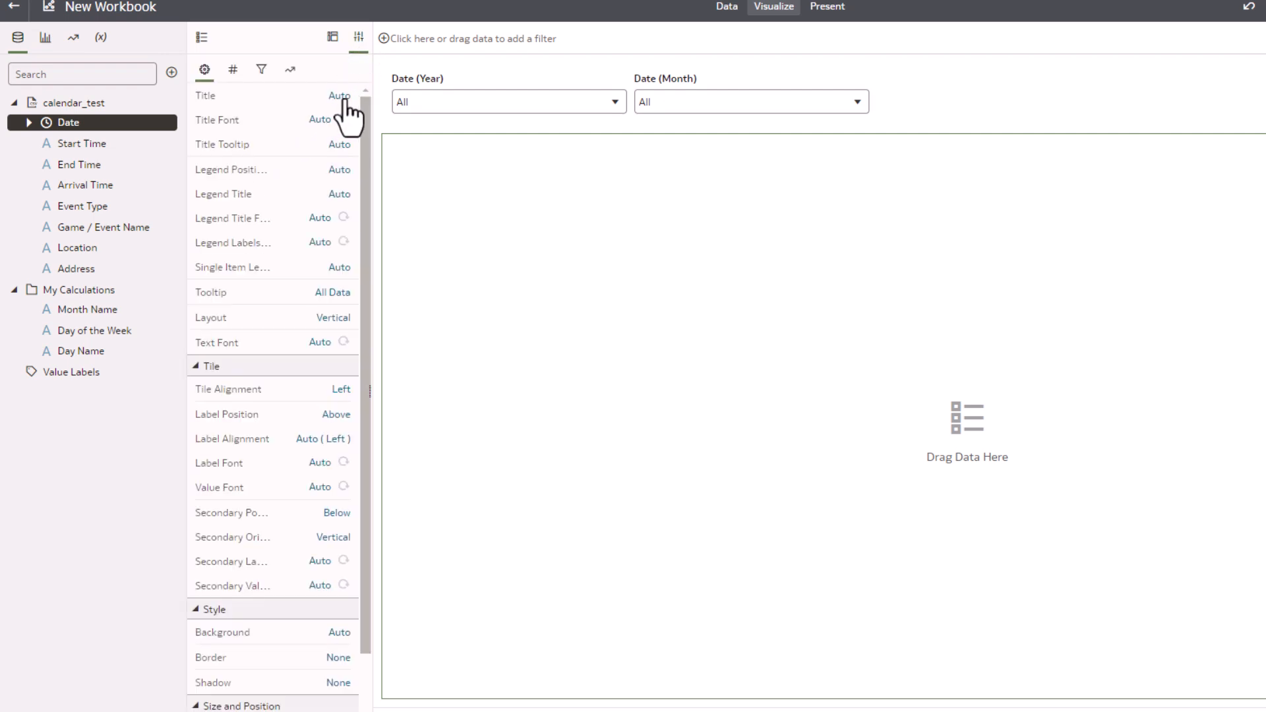
click(347, 109)
click(363, 170)
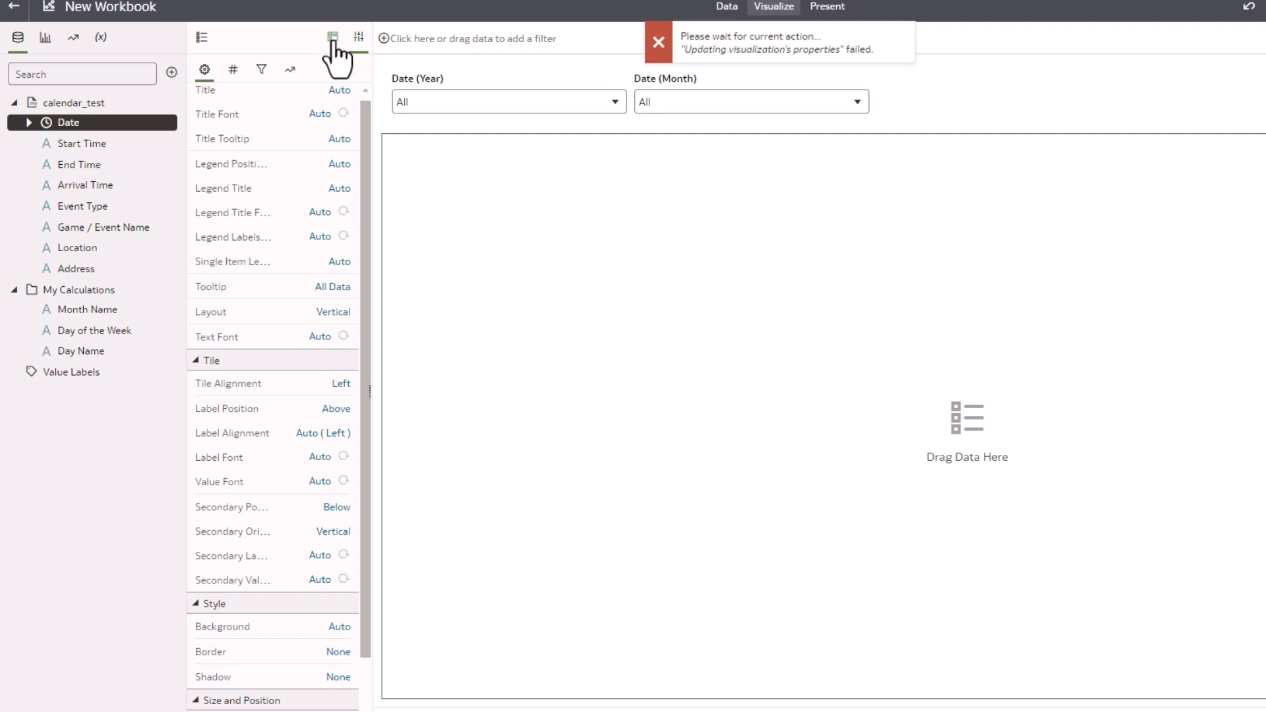
click(320, 338)
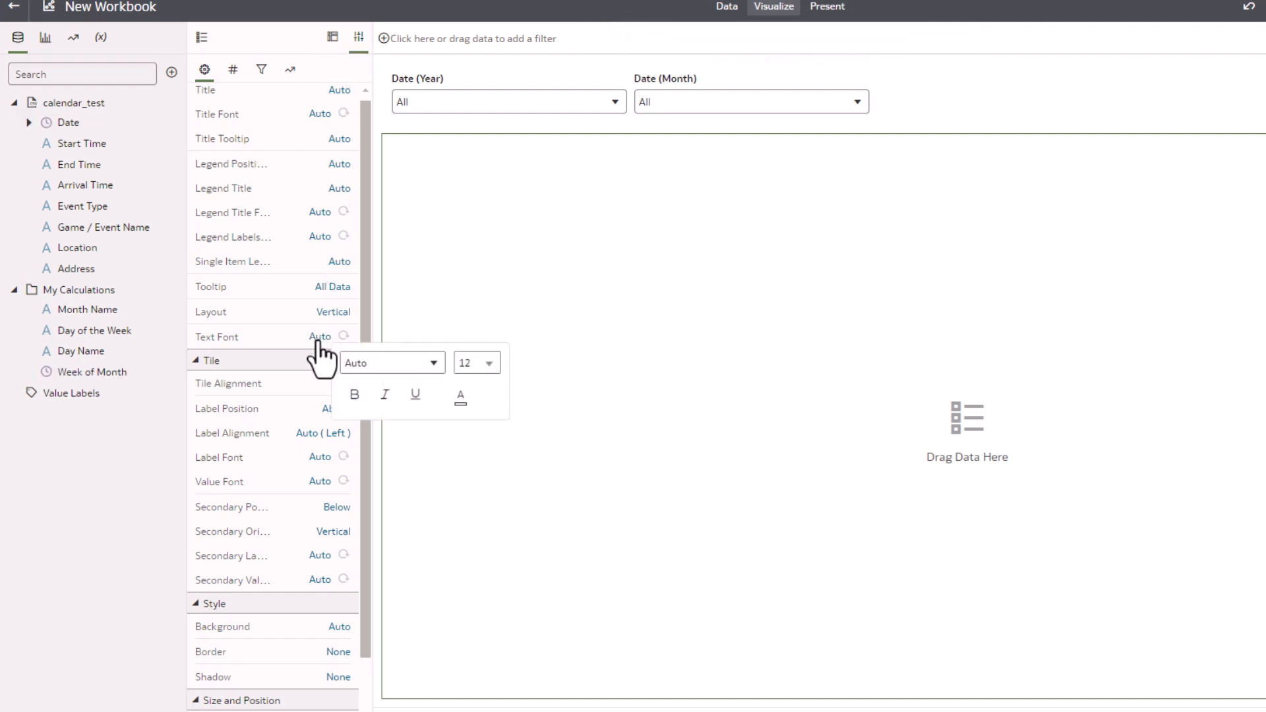
click(488, 363)
click(478, 459)
click(332, 37)
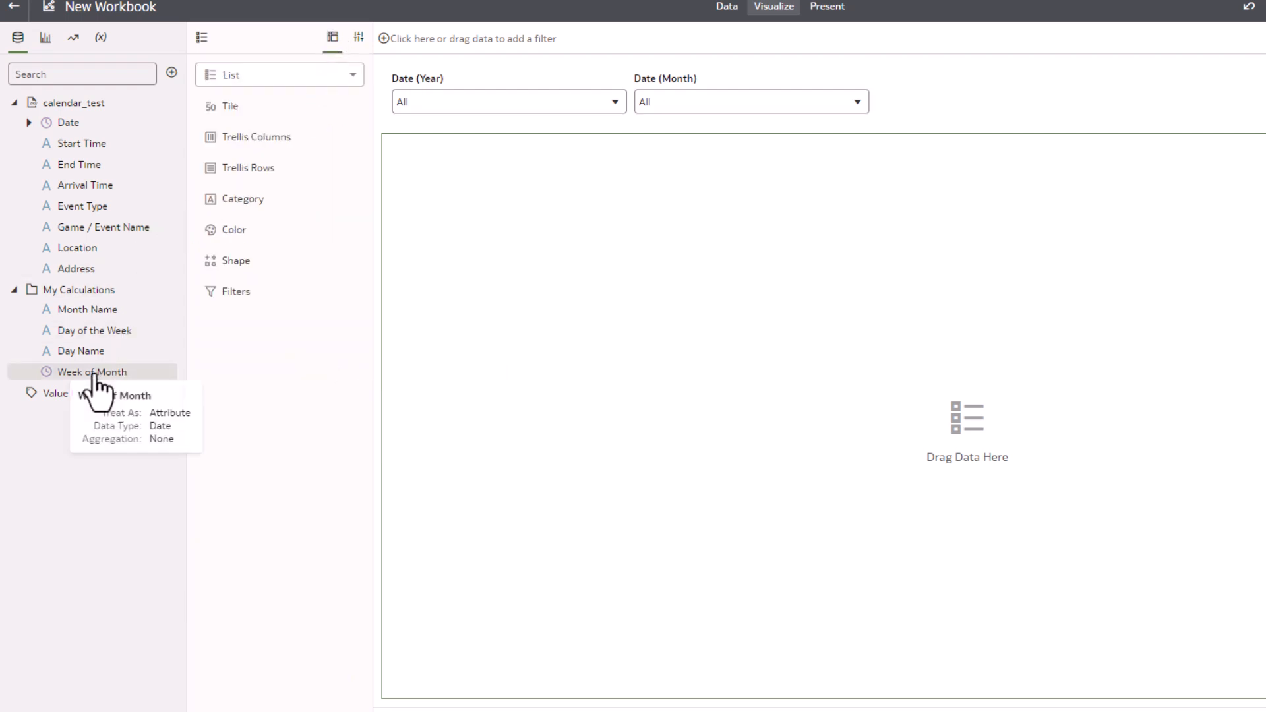
Lay out the list with Month Name as trellis columns, Week of Month as trellis rows, and Date as category
drag(99, 310, 243, 139)
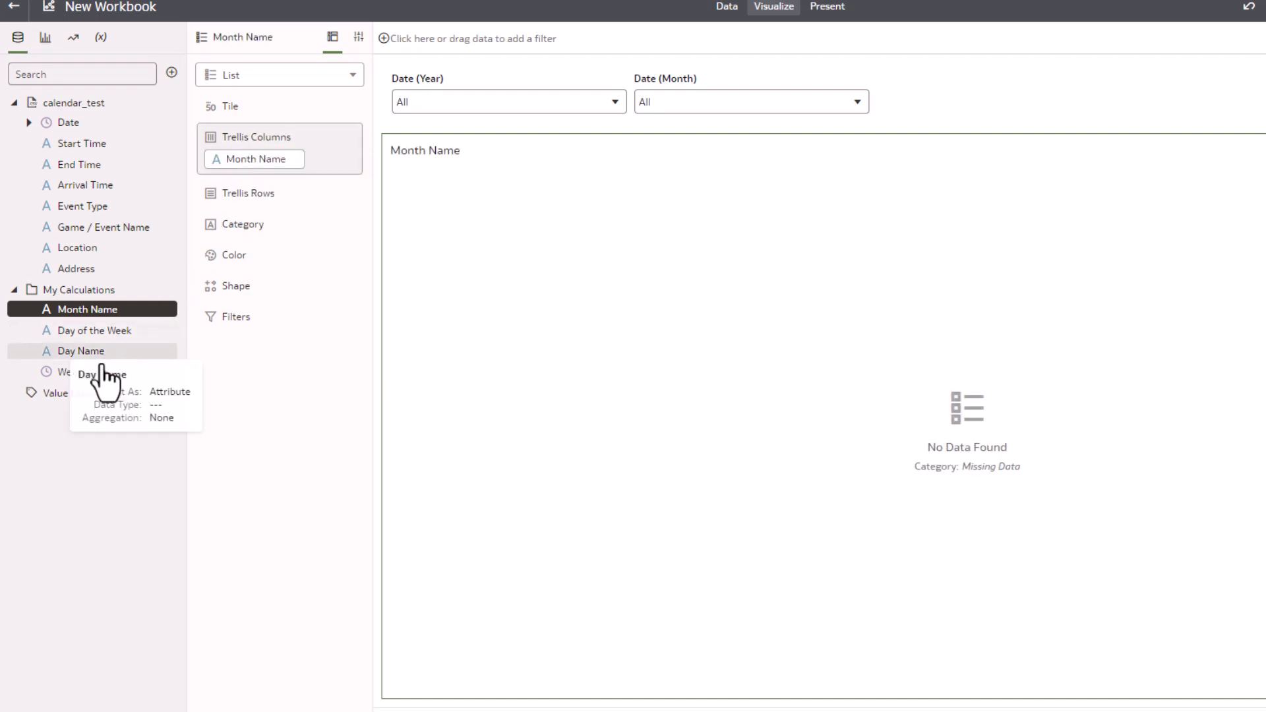
drag(89, 374, 227, 199)
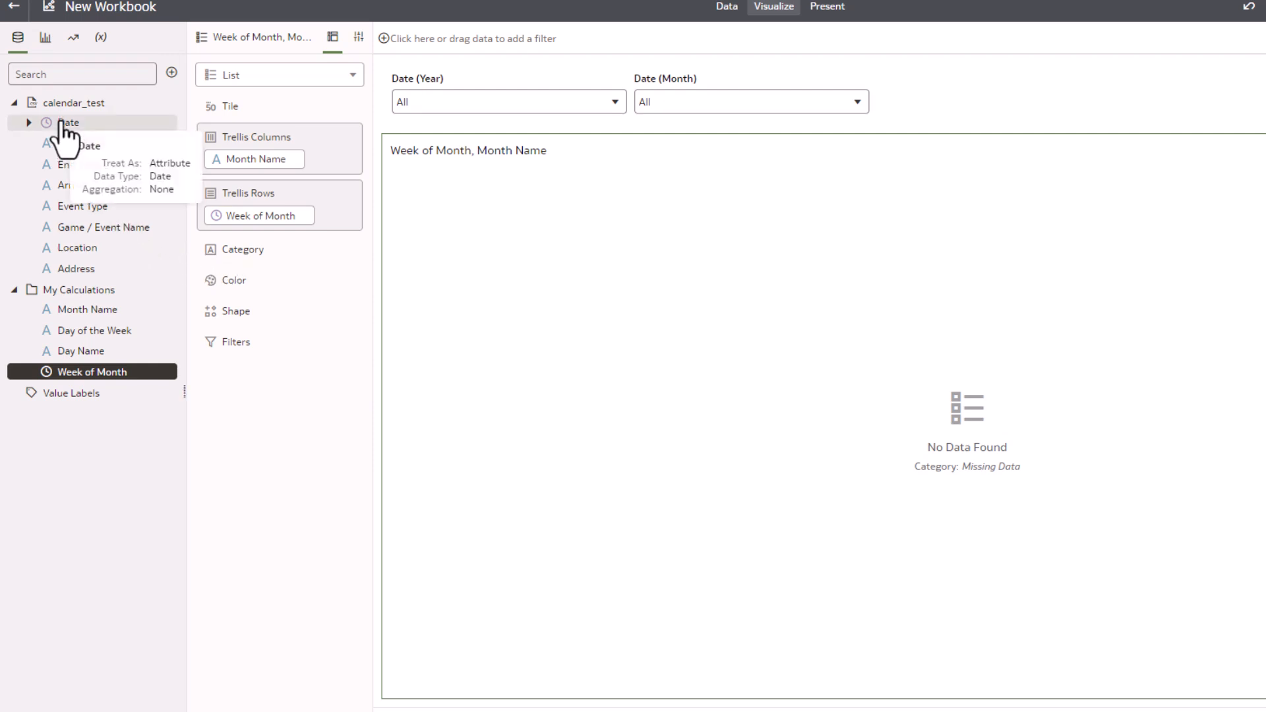
drag(64, 125, 226, 249)
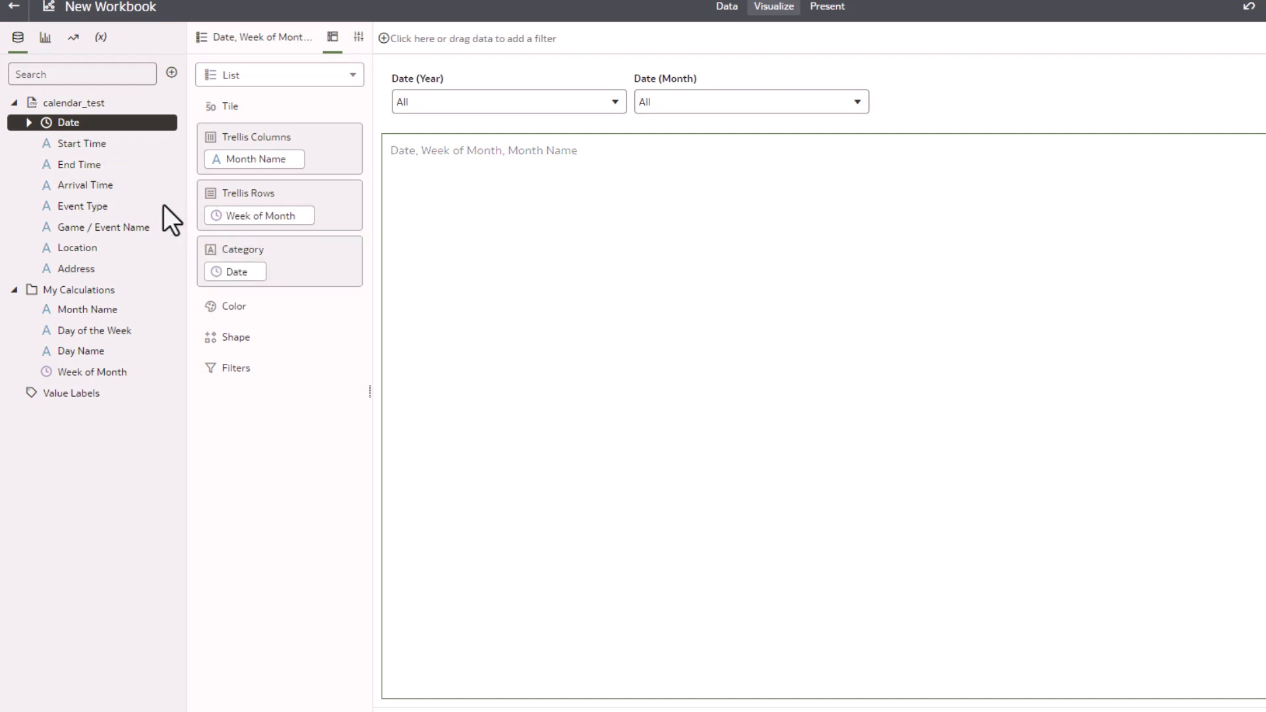
Add Start Time and Game / Event Name to Category and Day of the Week to Trellis Columns
drag(82, 144, 234, 287)
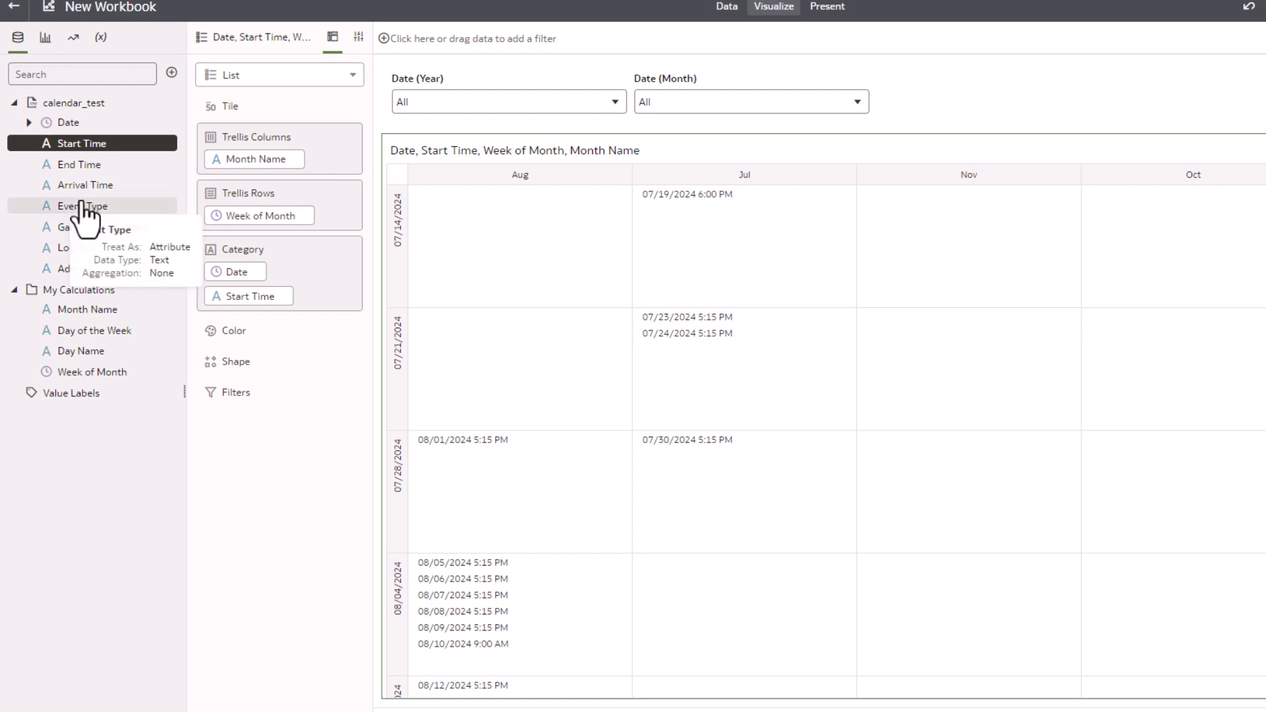
drag(84, 224, 225, 310)
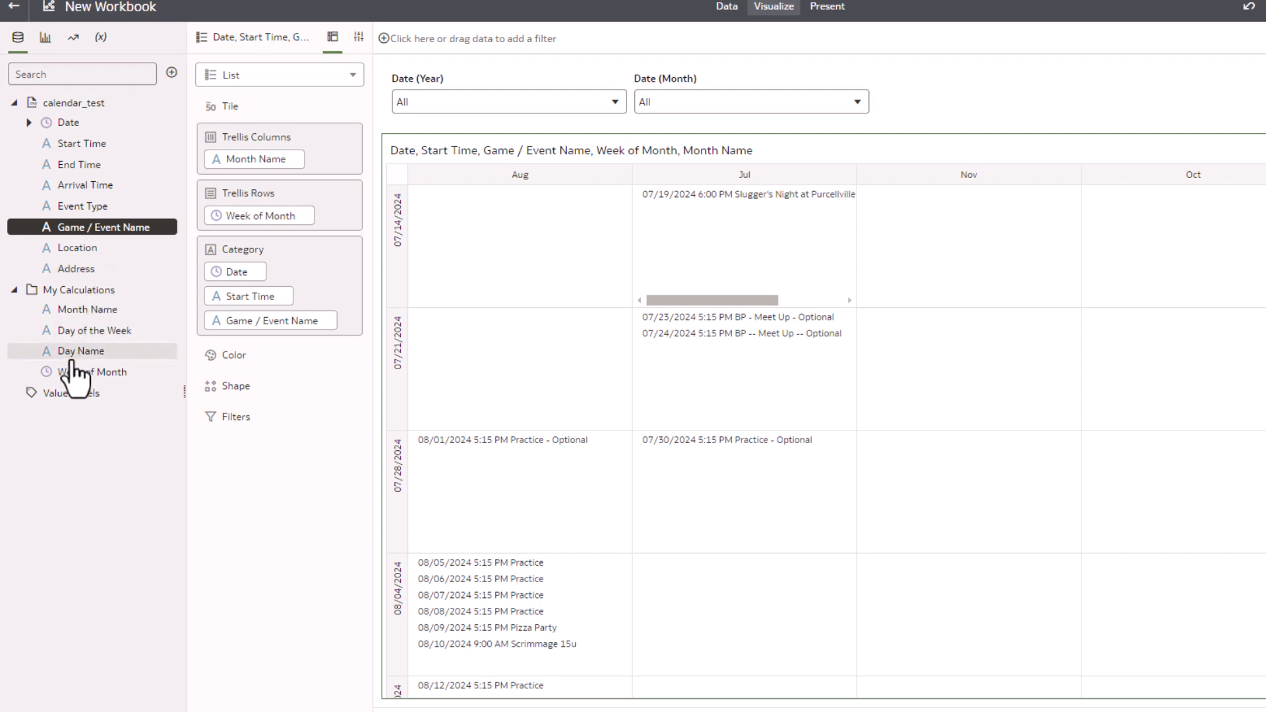
drag(76, 339, 248, 173)
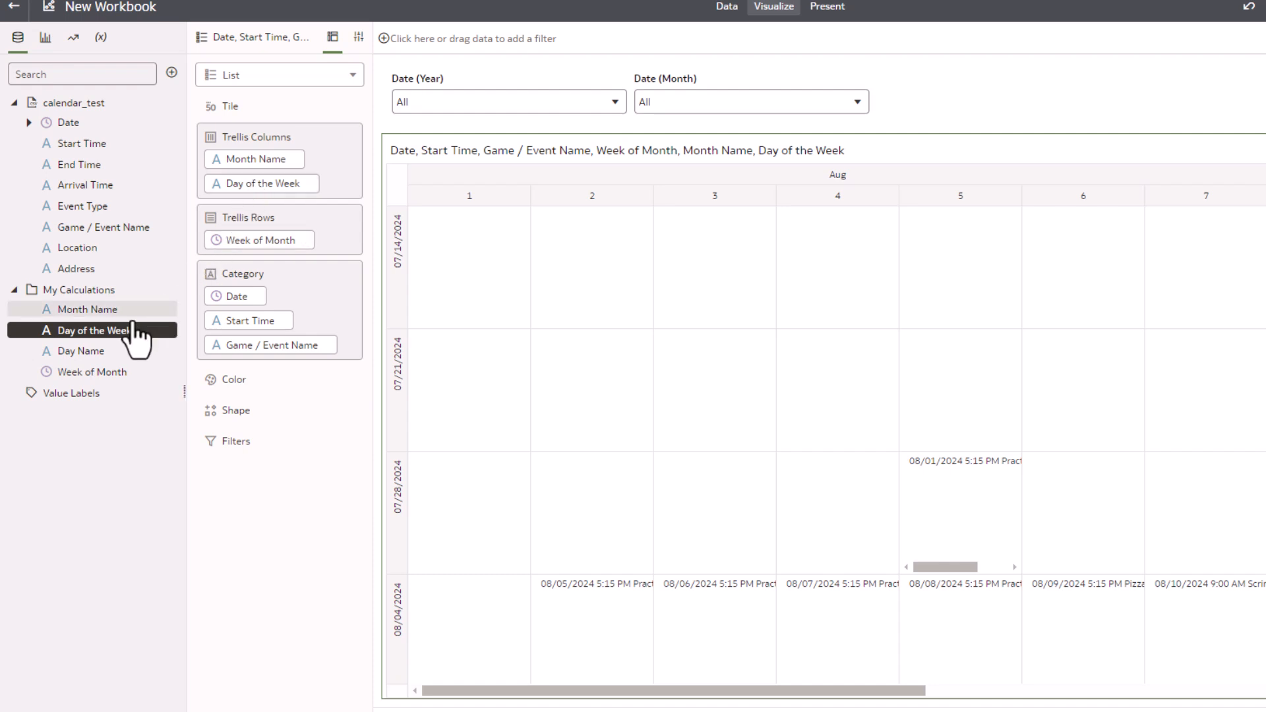
Filter the dashboard to year 2024 and month August 2024
click(458, 112)
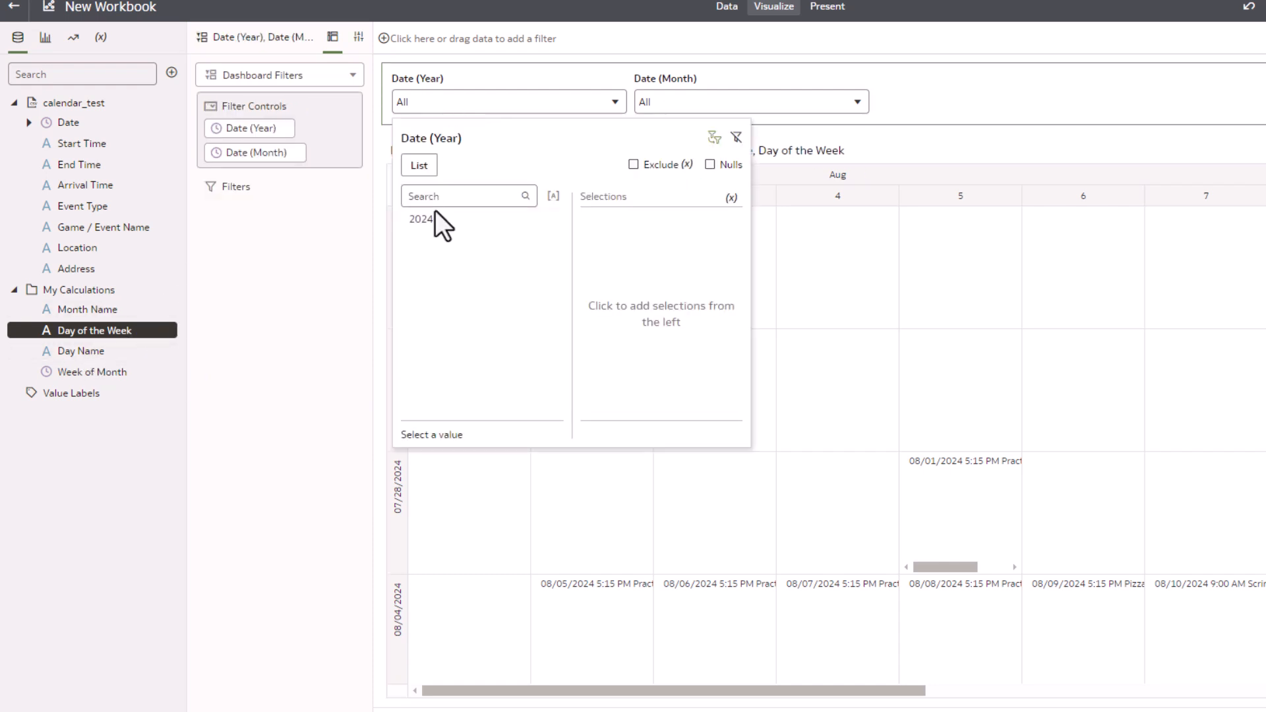
click(436, 218)
click(659, 109)
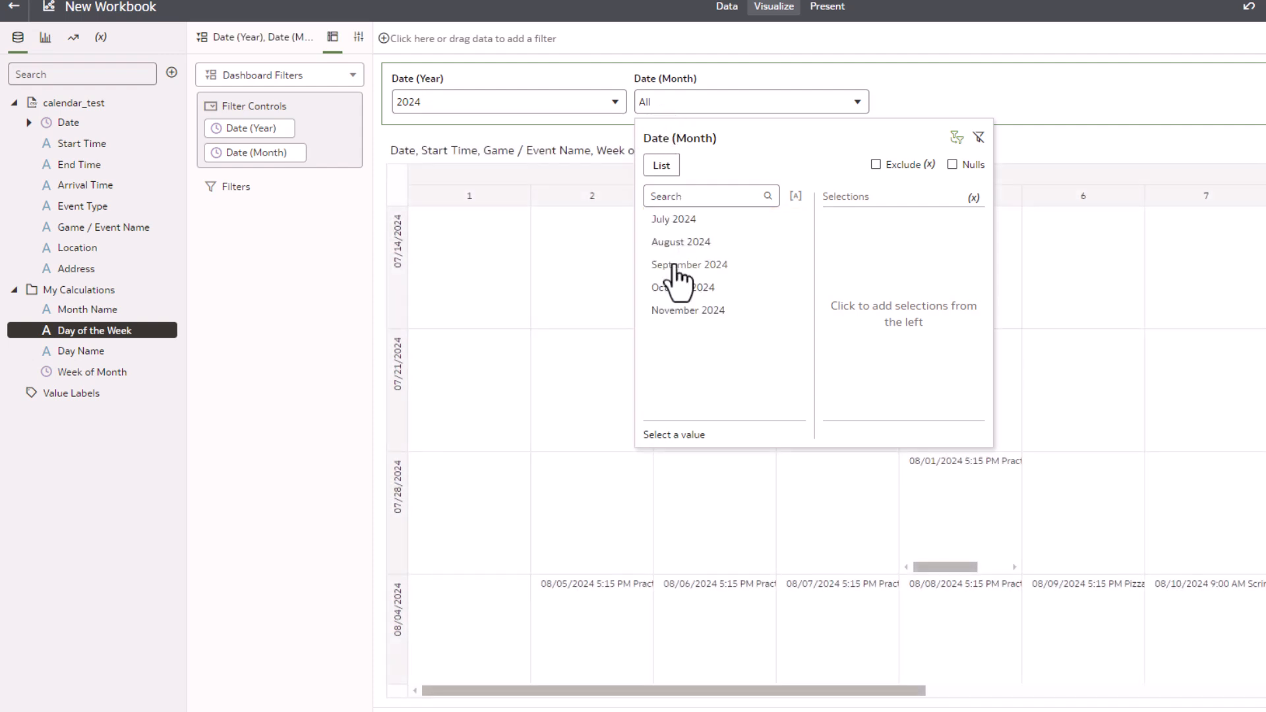
click(680, 247)
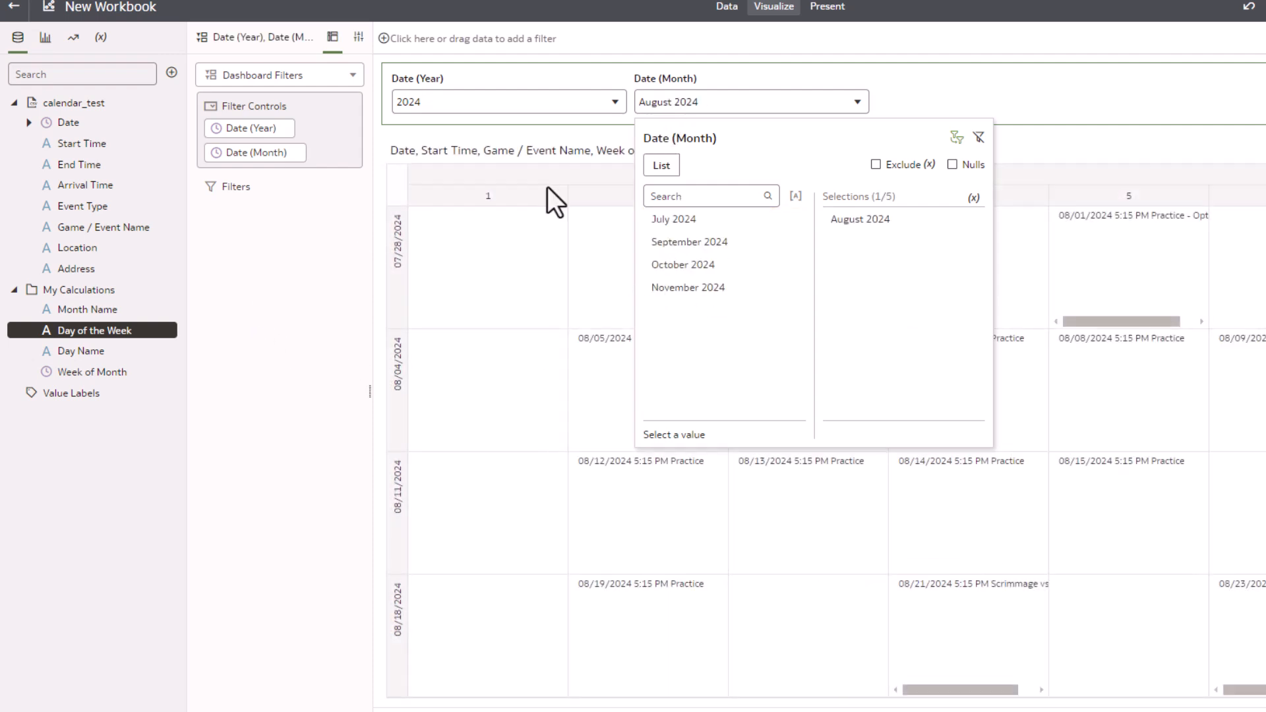
click(963, 38)
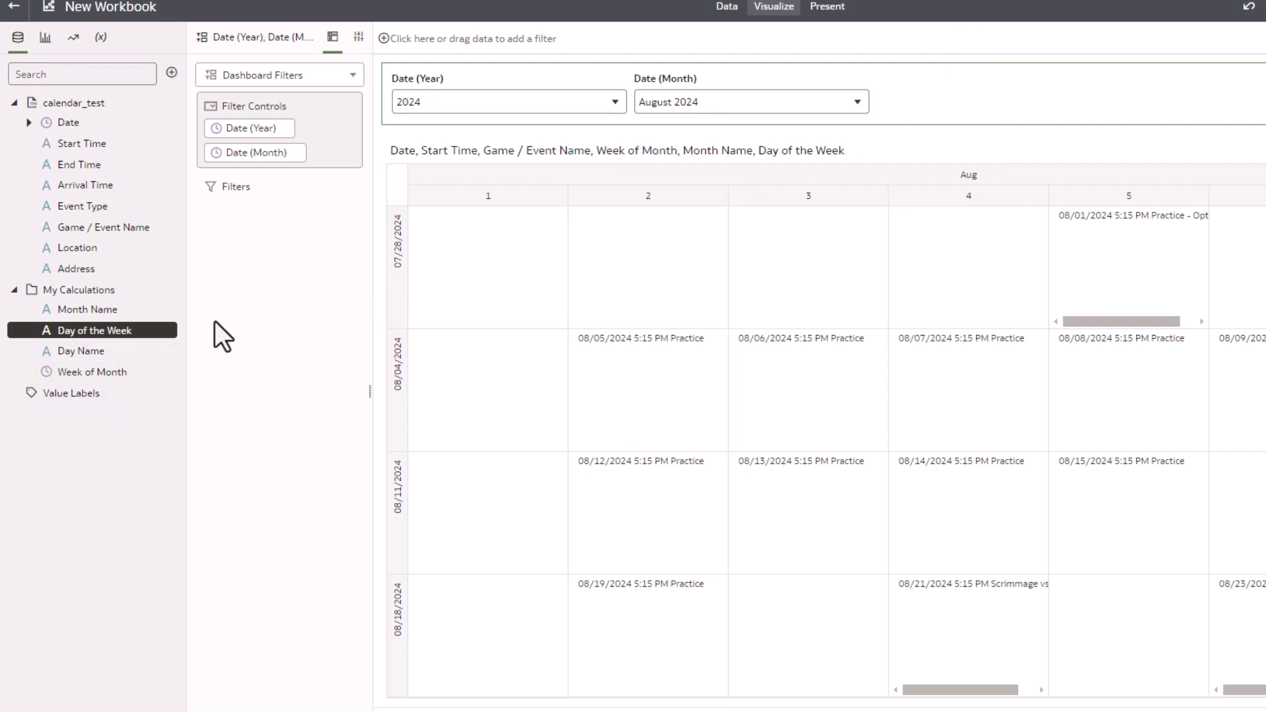
Add Day Name to the list's Trellis Columns and set the list's title to None
click(462, 141)
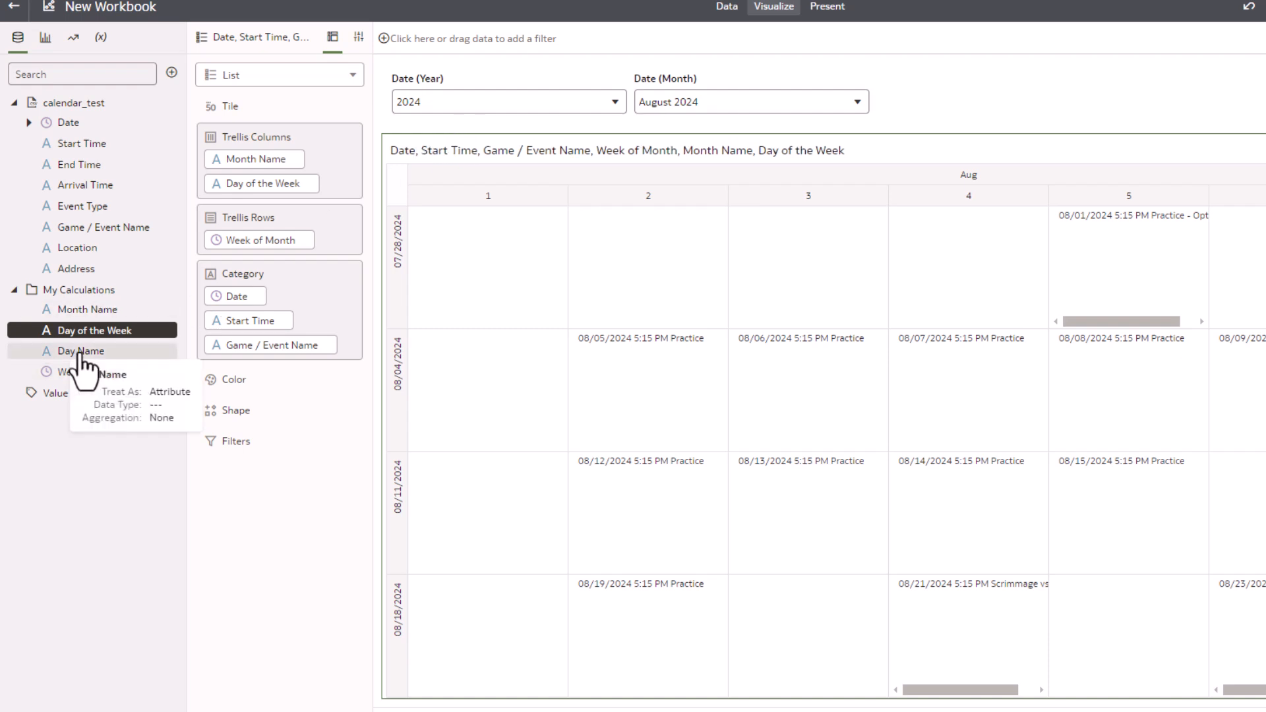
drag(82, 366, 267, 196)
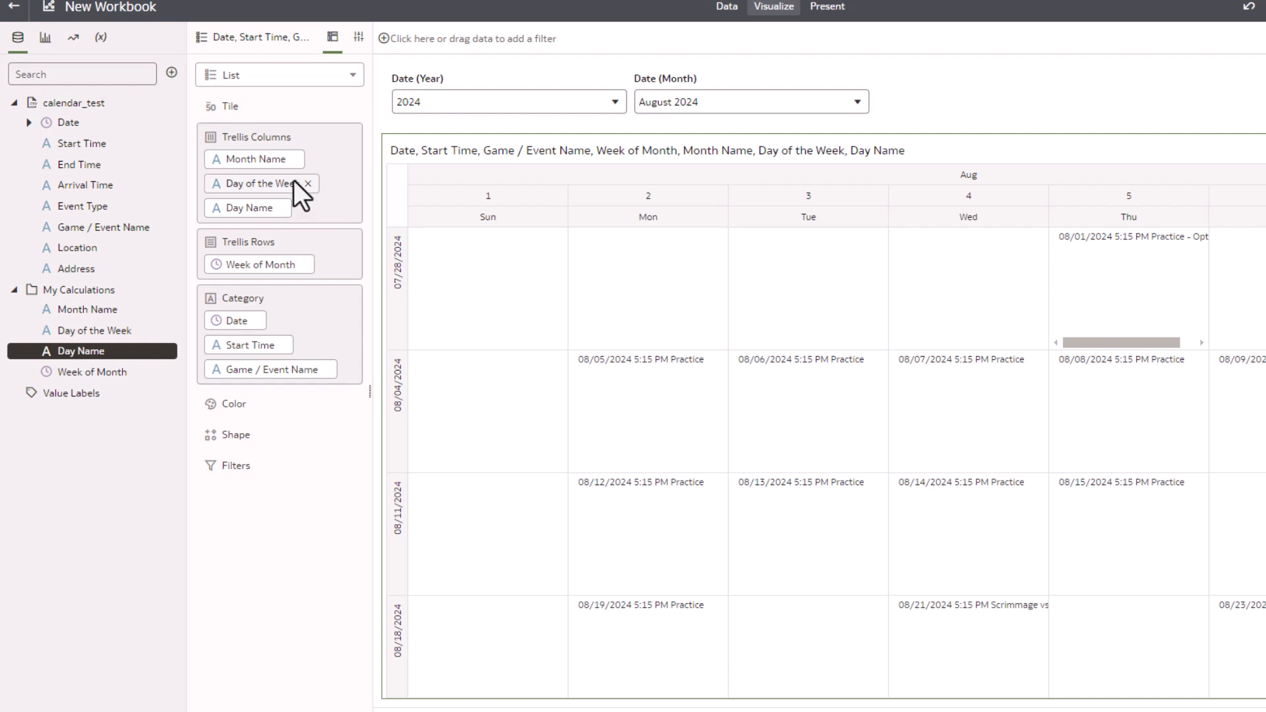
click(359, 37)
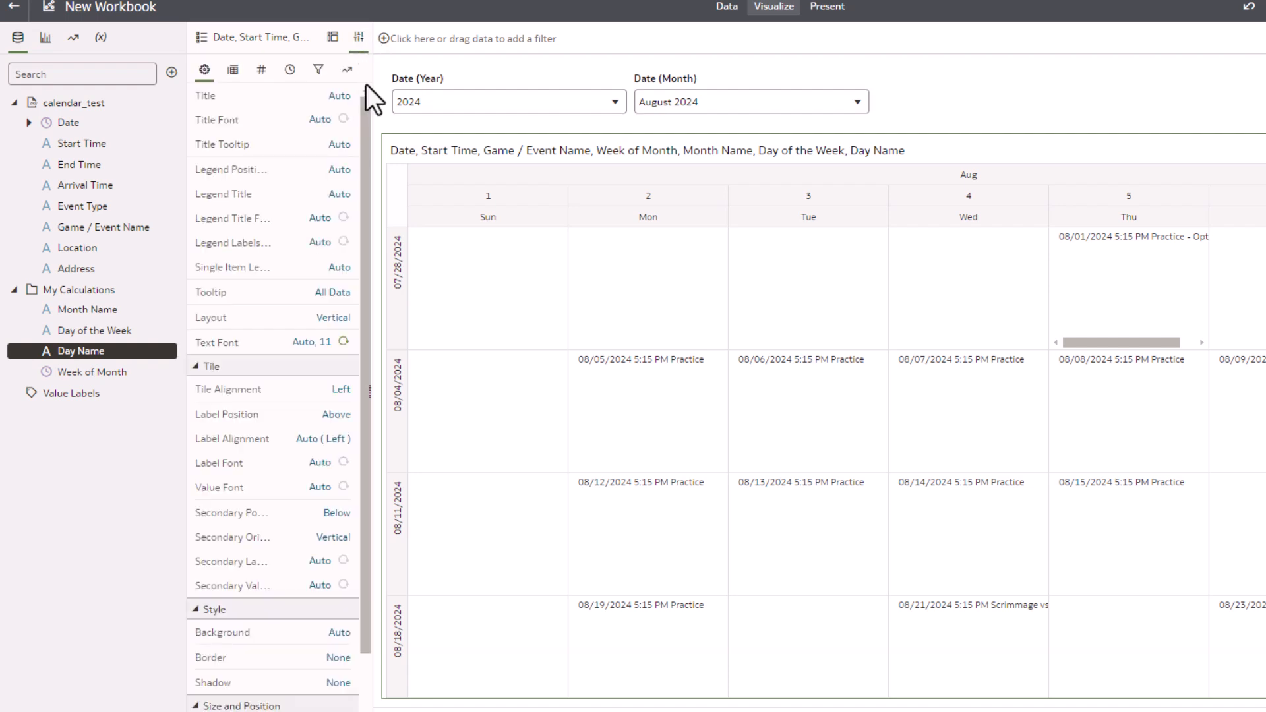
click(341, 96)
click(360, 178)
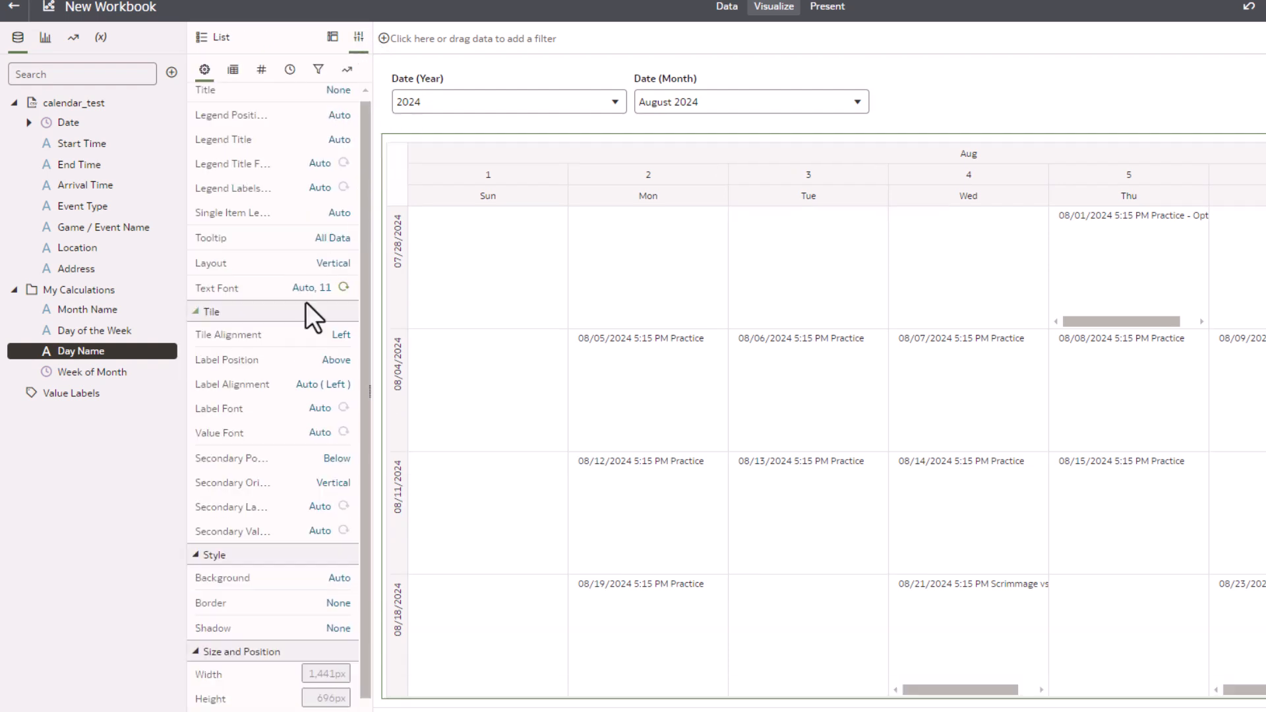
Give the Week of Month trellis header a green background
click(236, 69)
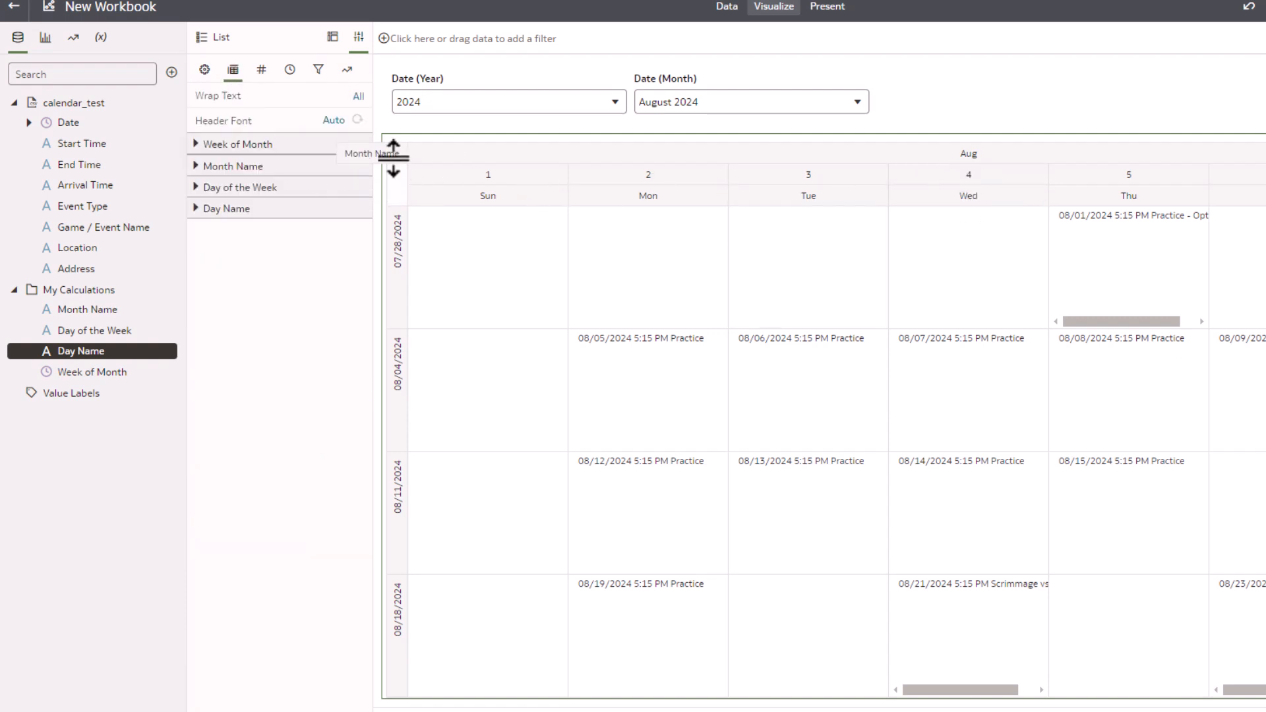
click(195, 145)
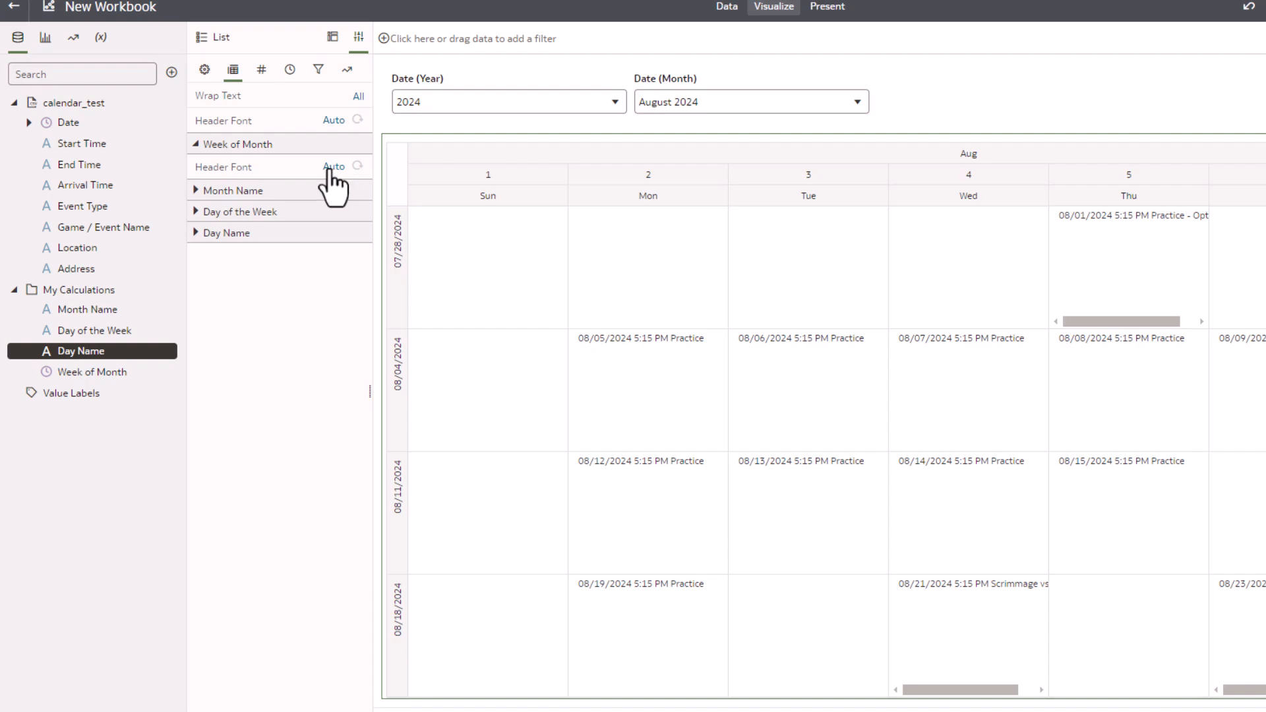
click(328, 170)
click(495, 227)
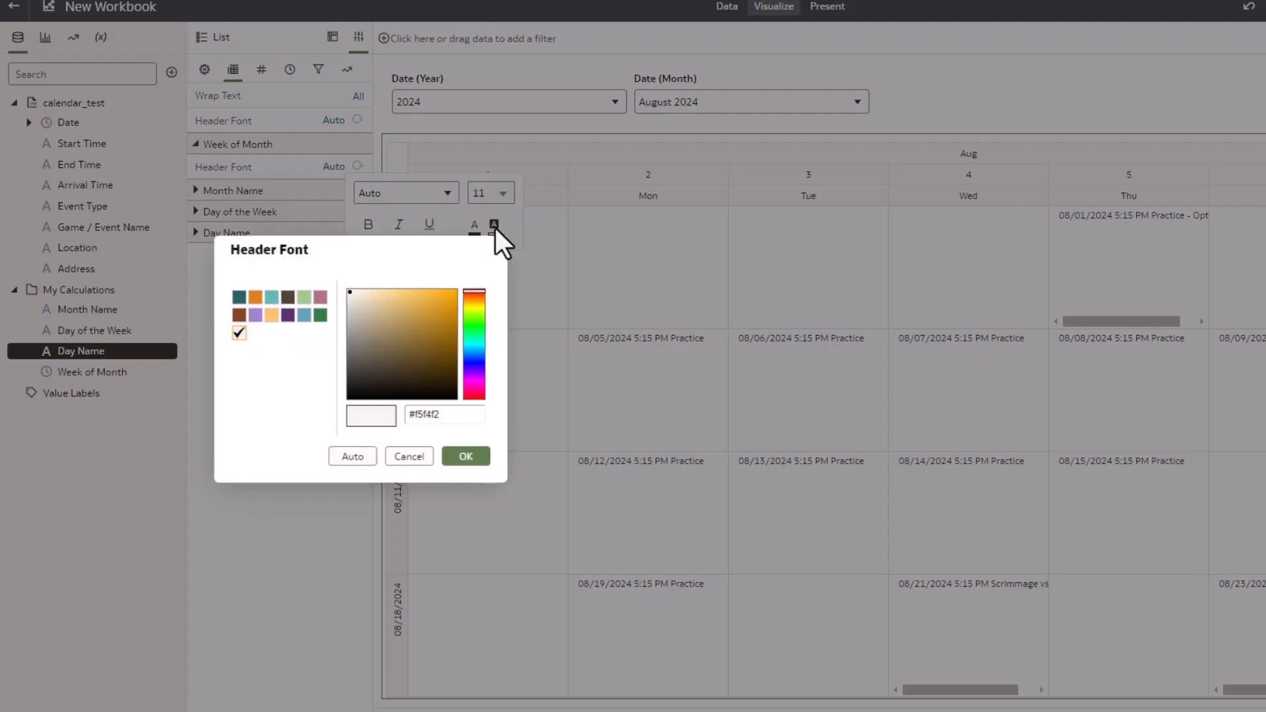
click(320, 314)
click(467, 455)
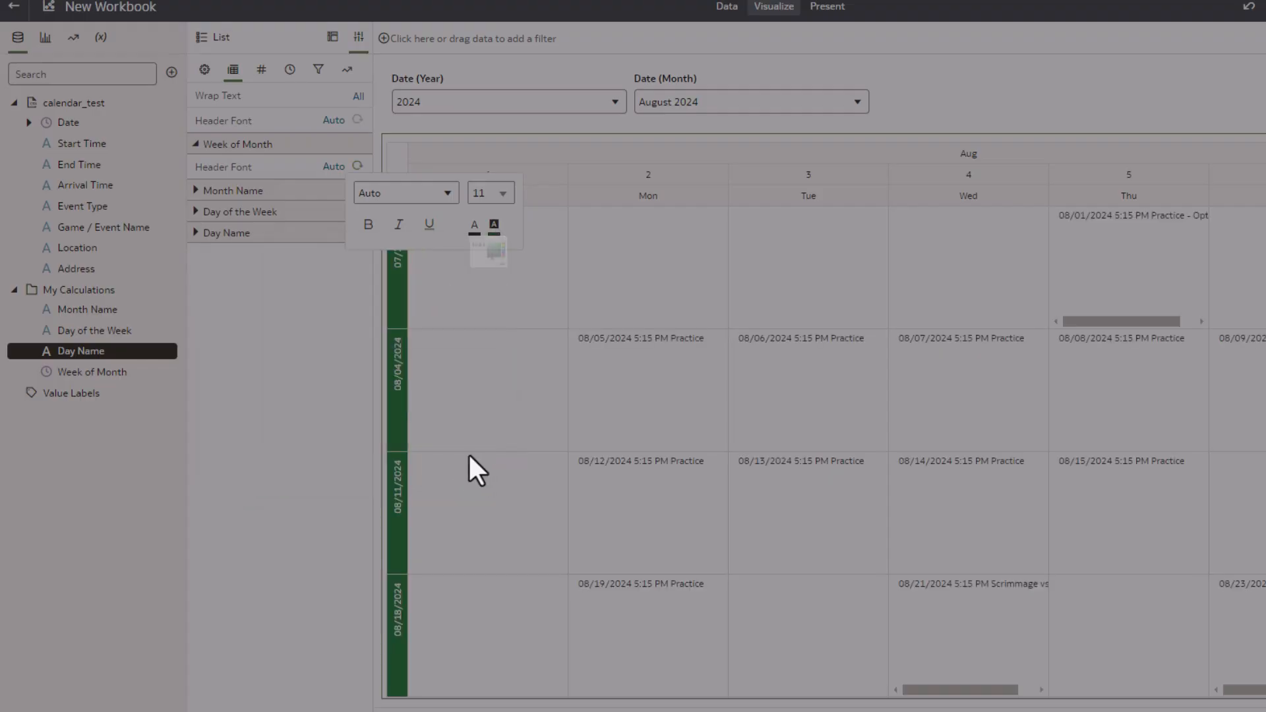
Set the Week of Month header font size to 1 and font colour to green, then narrow that header column
click(472, 194)
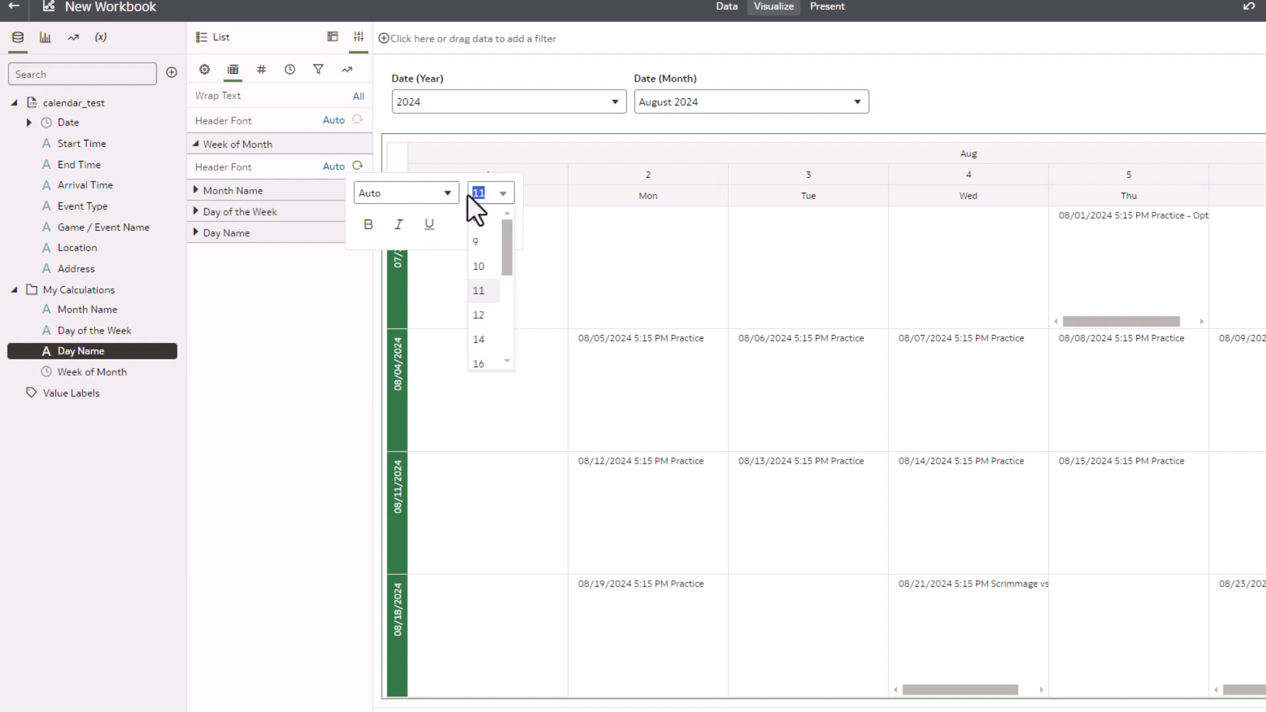
text(1)
key(Return)
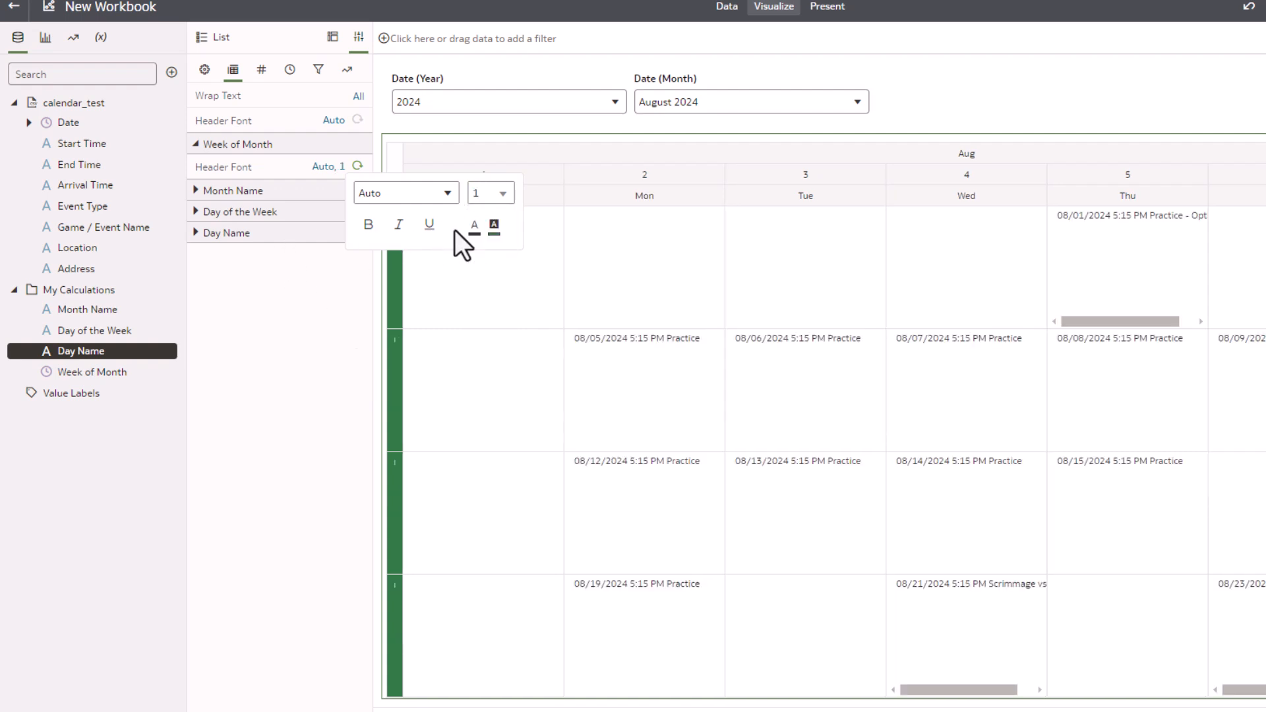
click(474, 227)
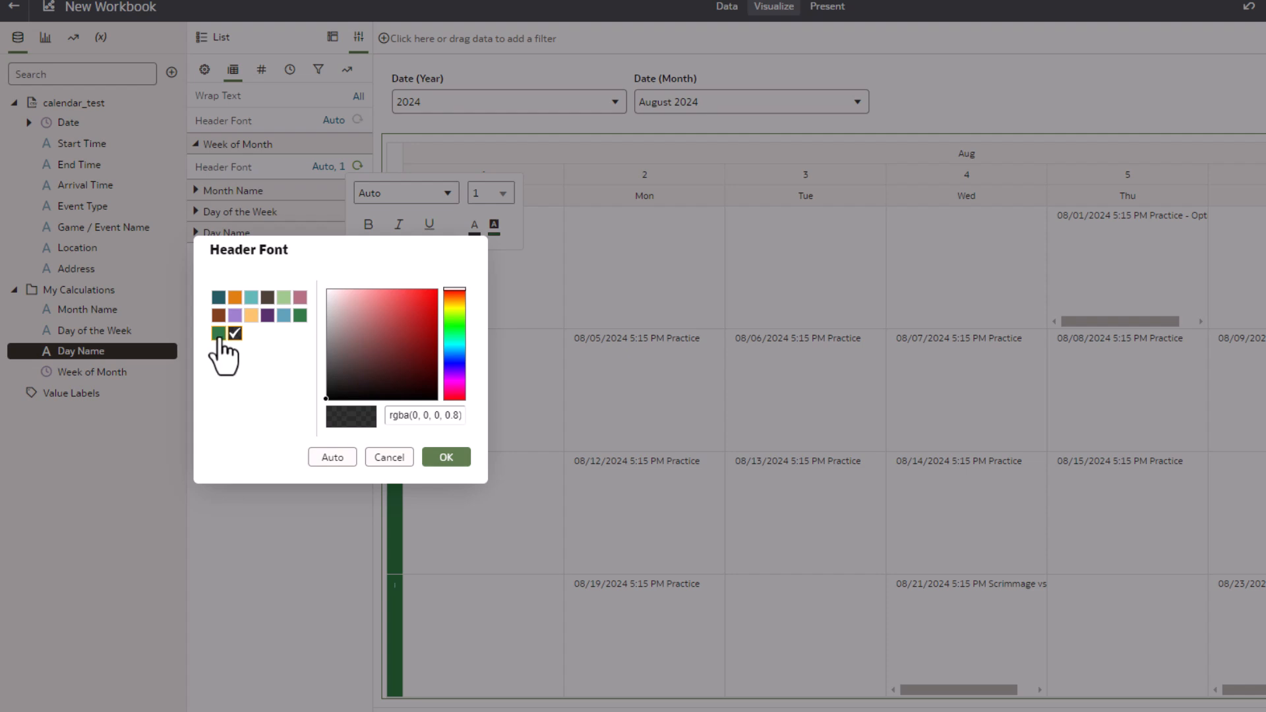
click(219, 333)
click(443, 457)
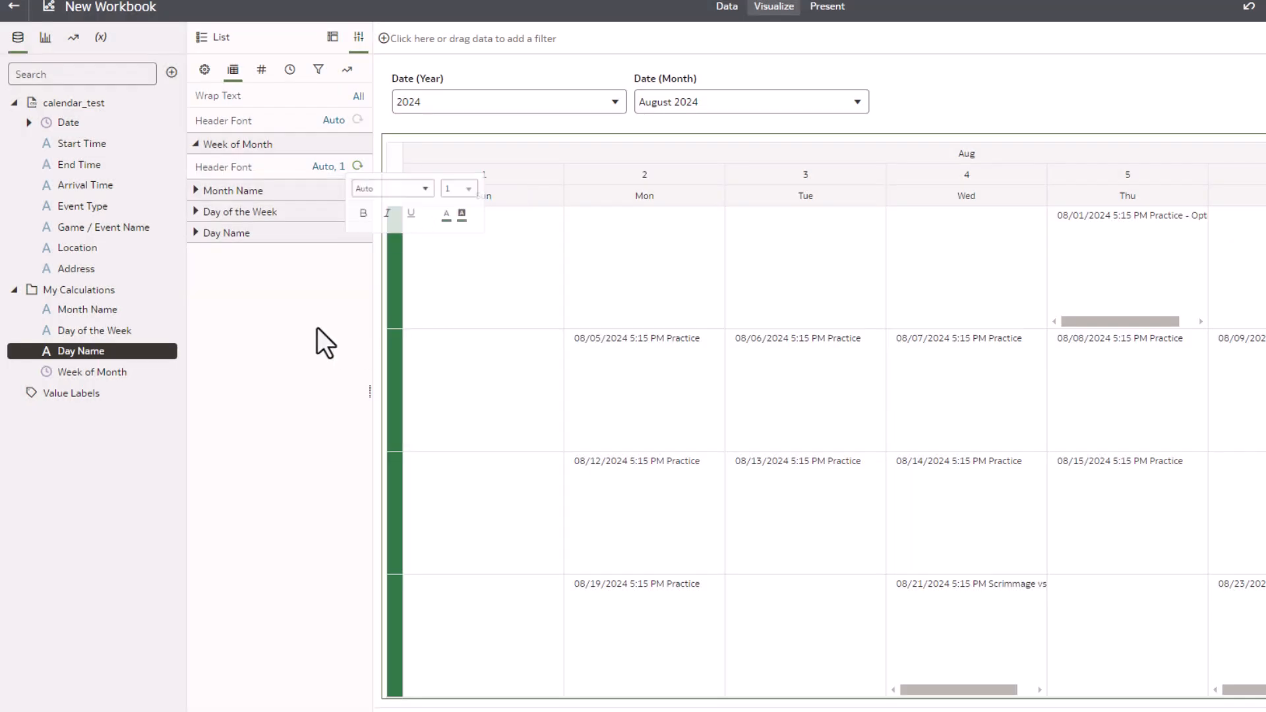
drag(402, 237, 381, 237)
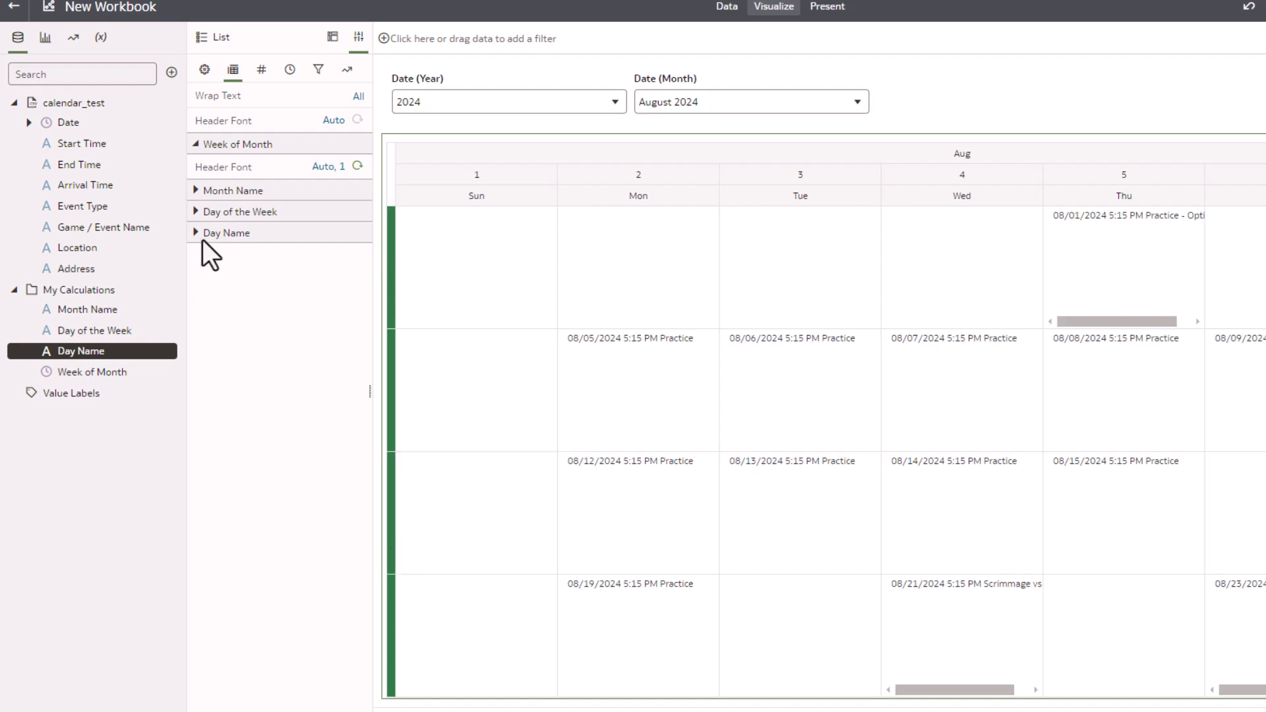
Give the Month Name header a green background and make its font bold
click(195, 190)
click(333, 213)
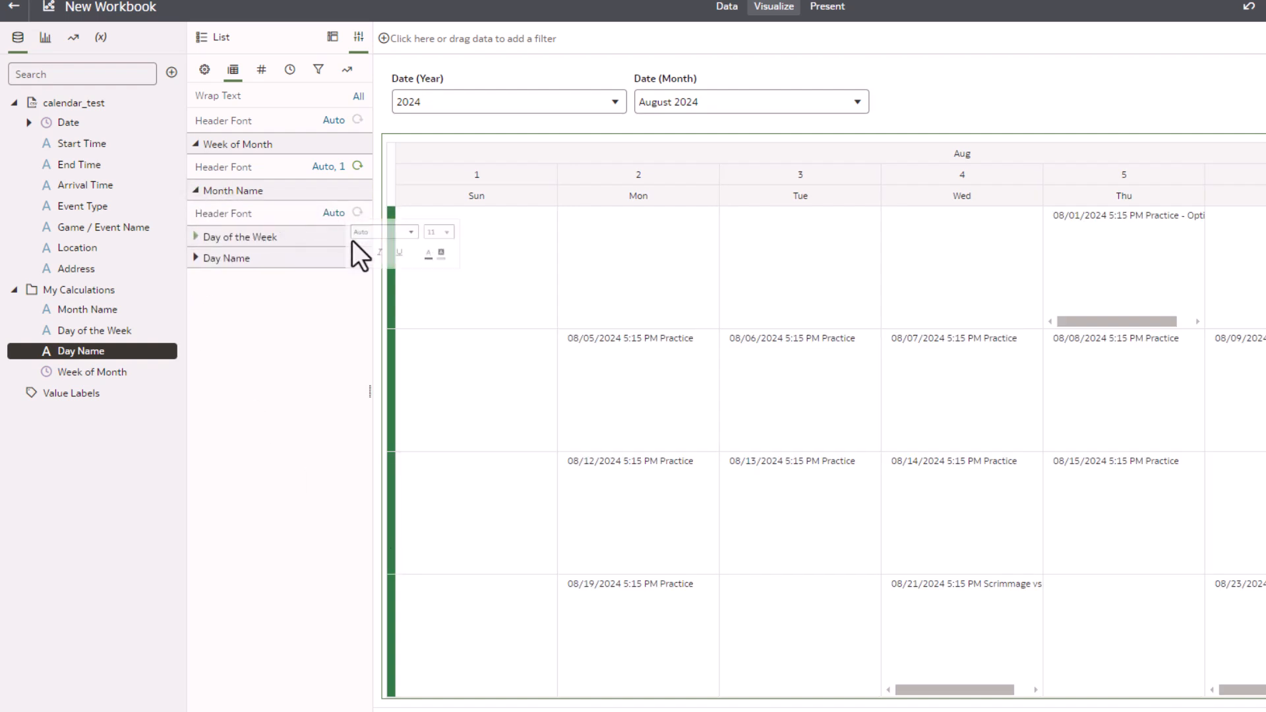
click(494, 271)
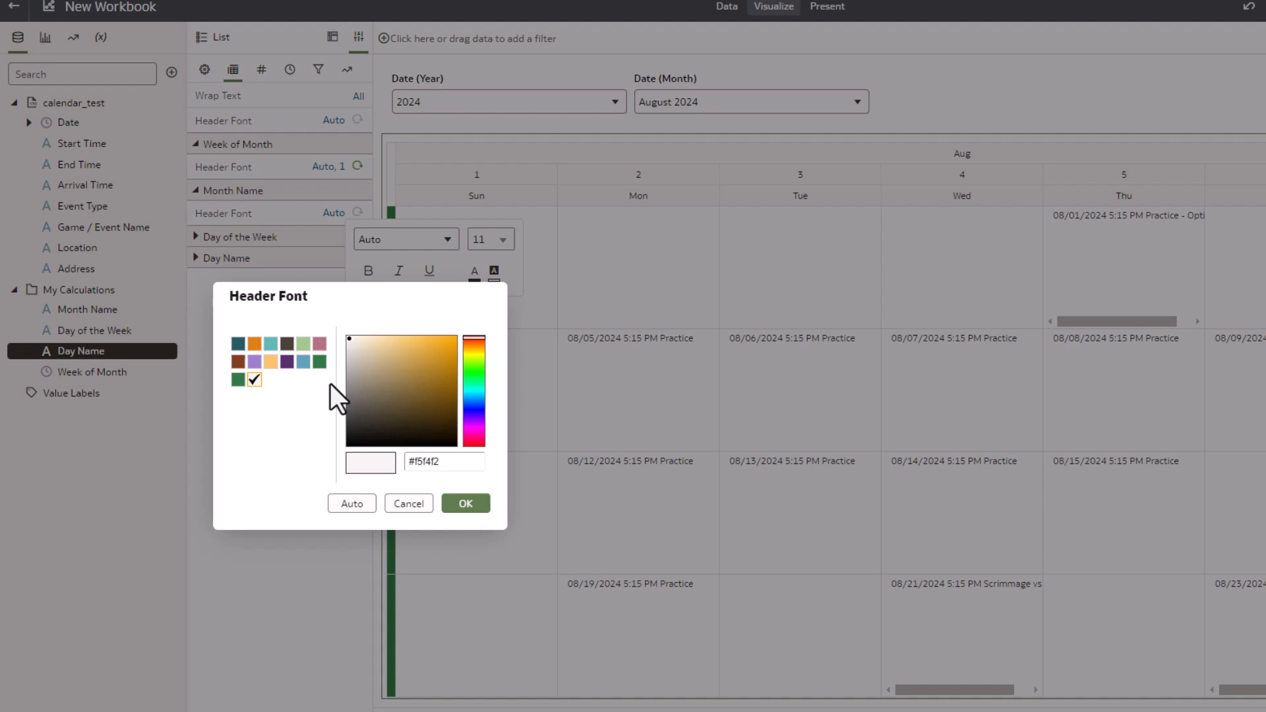
click(238, 380)
click(481, 504)
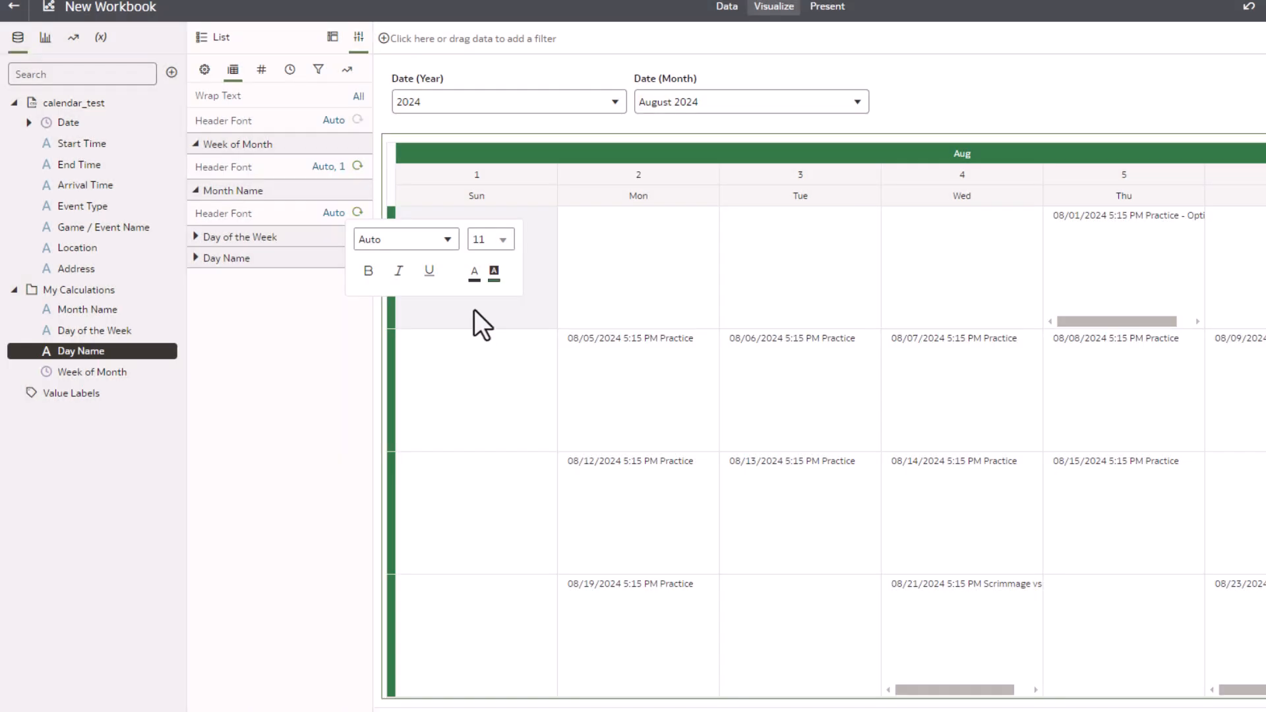
click(368, 271)
Set the Day of the Week header font size to 1 and give it a green background
click(194, 237)
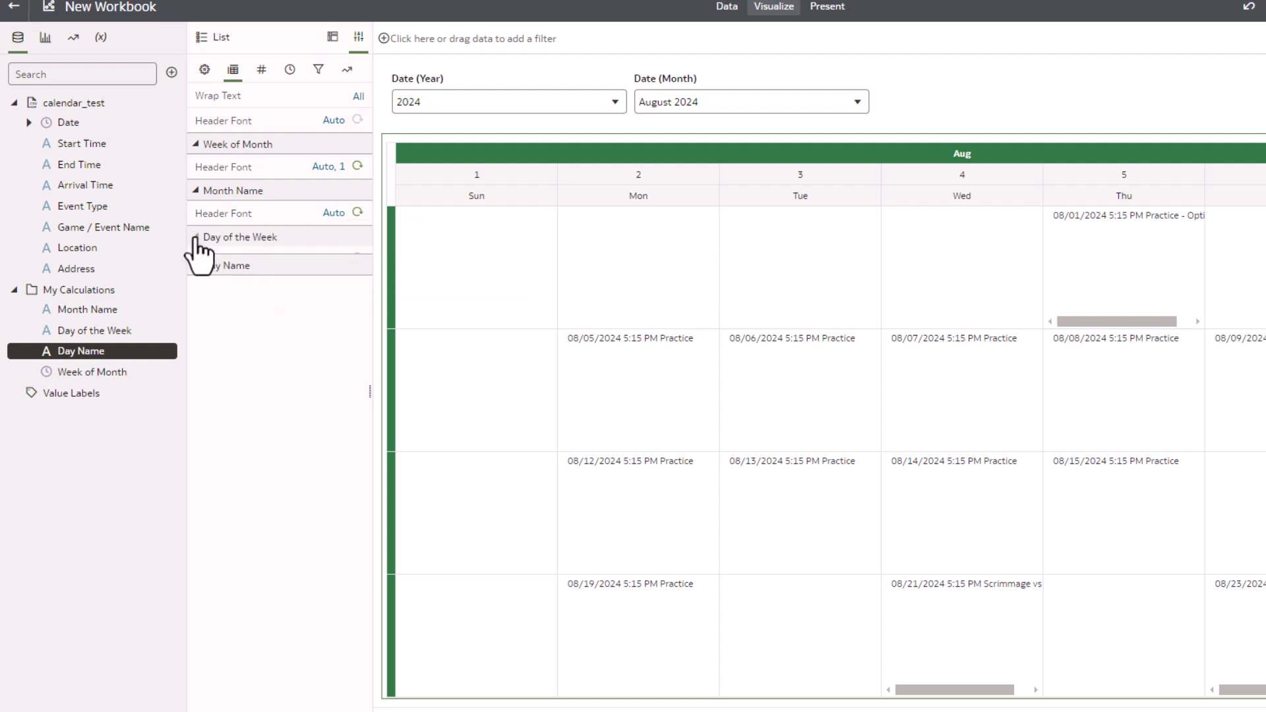
click(333, 260)
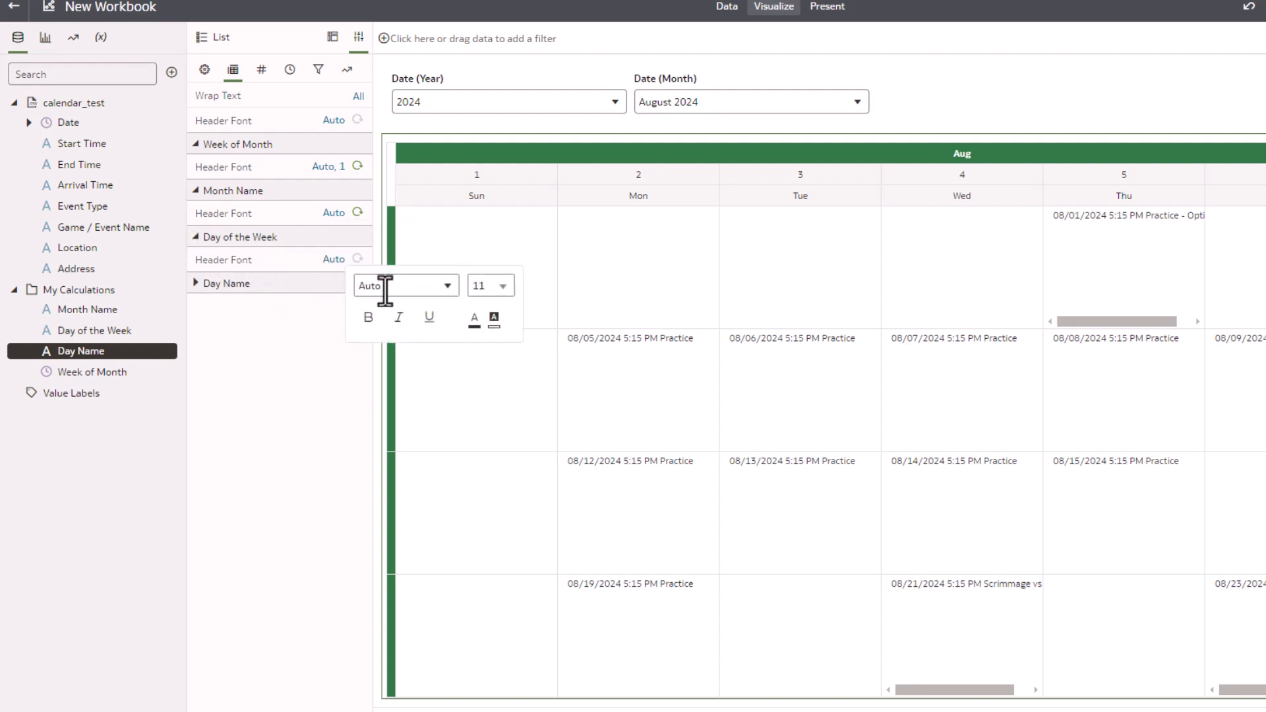
click(481, 285)
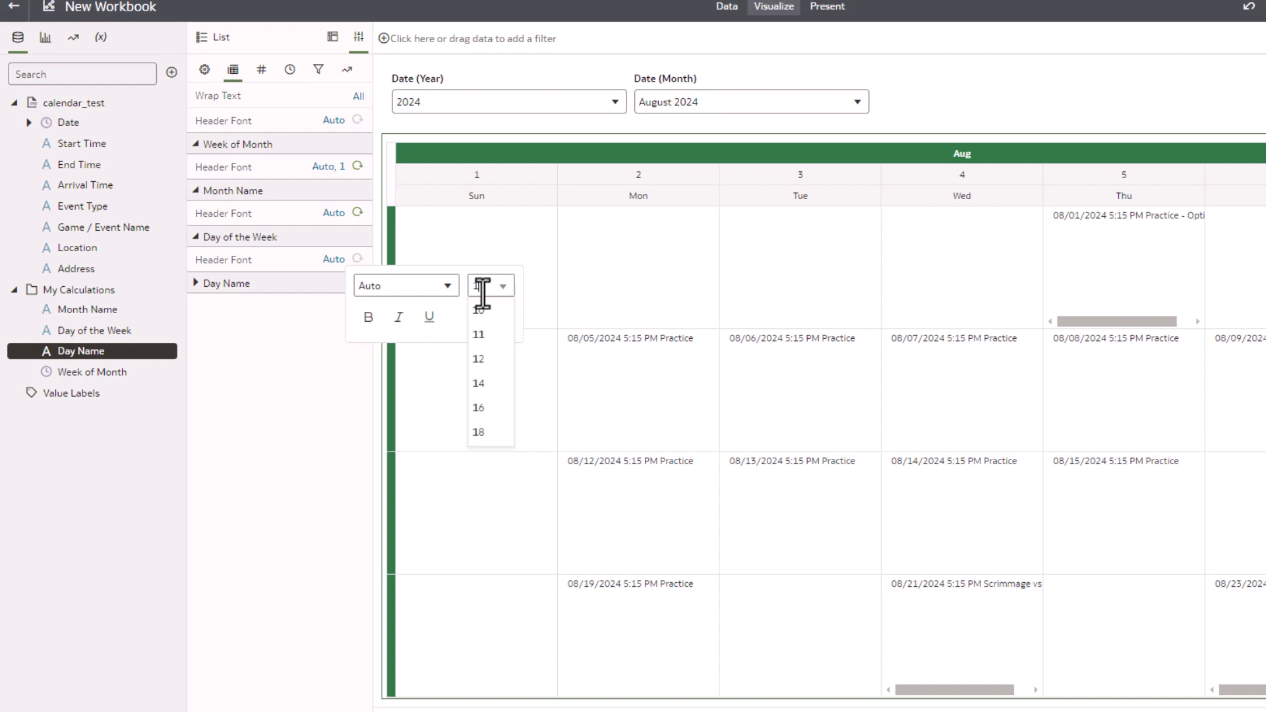
click(463, 323)
click(494, 318)
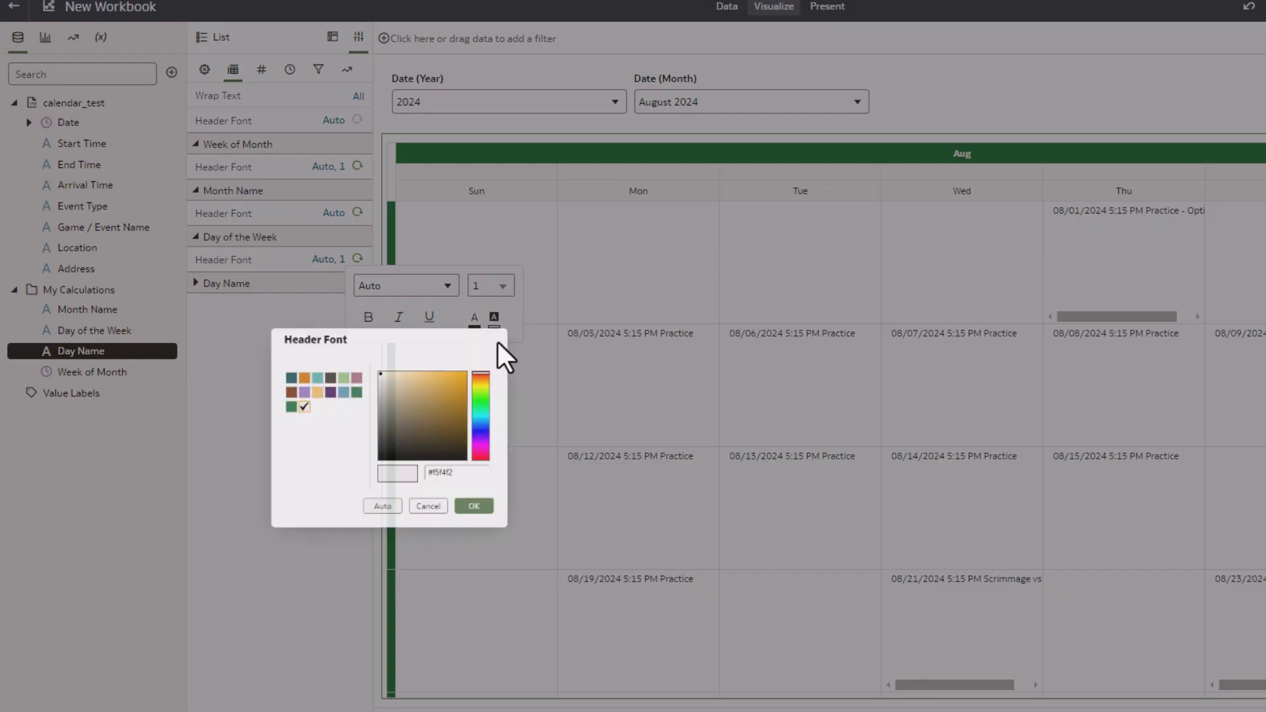
click(238, 426)
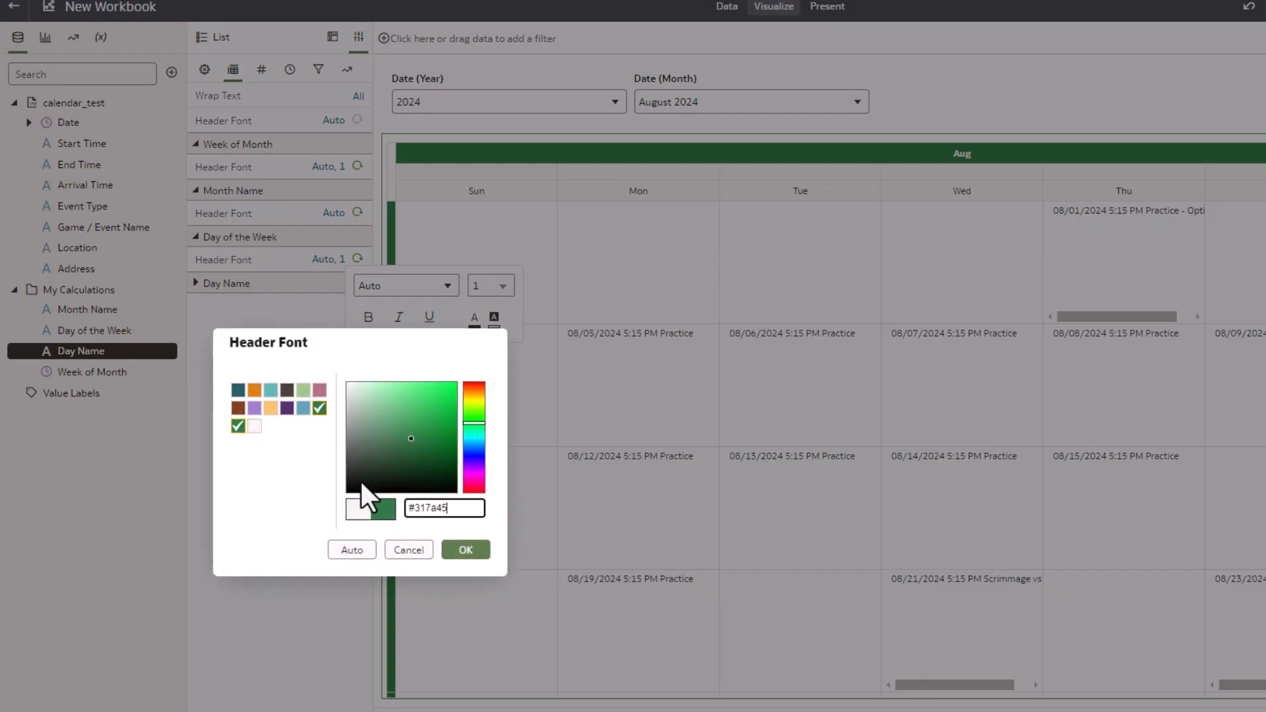
click(465, 550)
Set the Day of the Week header font colour to green and shrink that header row's height
click(476, 321)
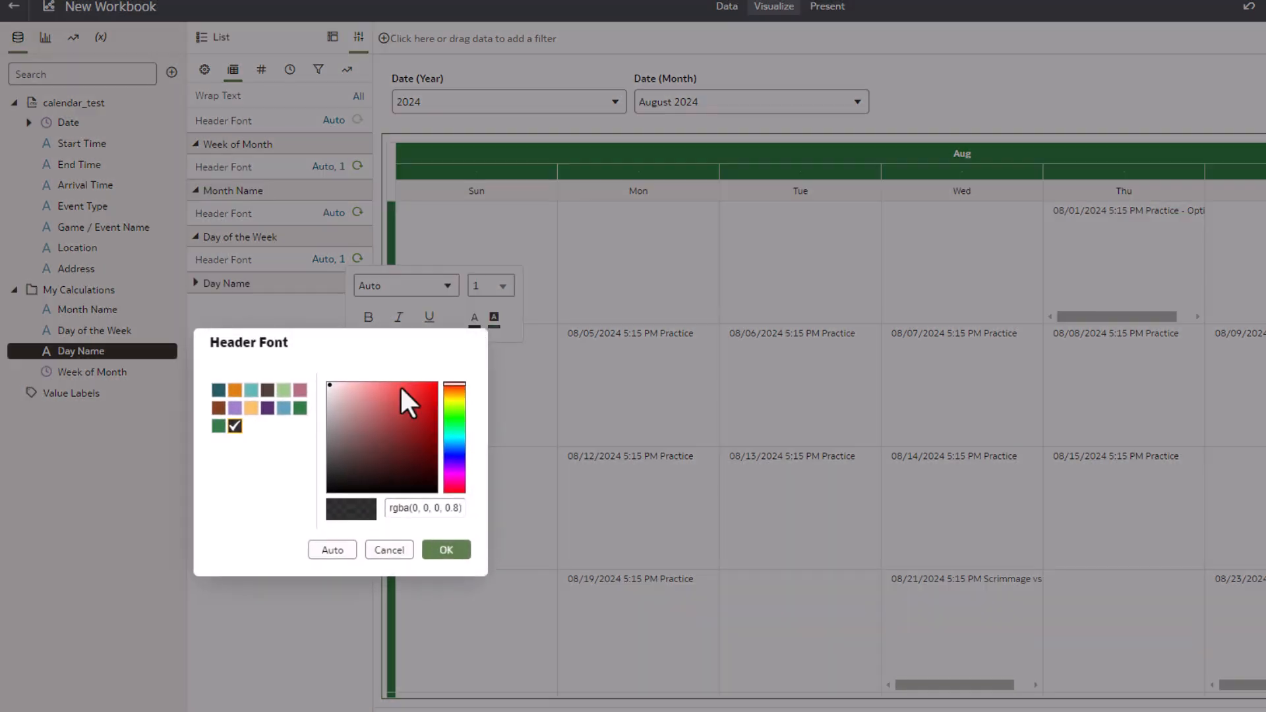
click(218, 426)
click(440, 552)
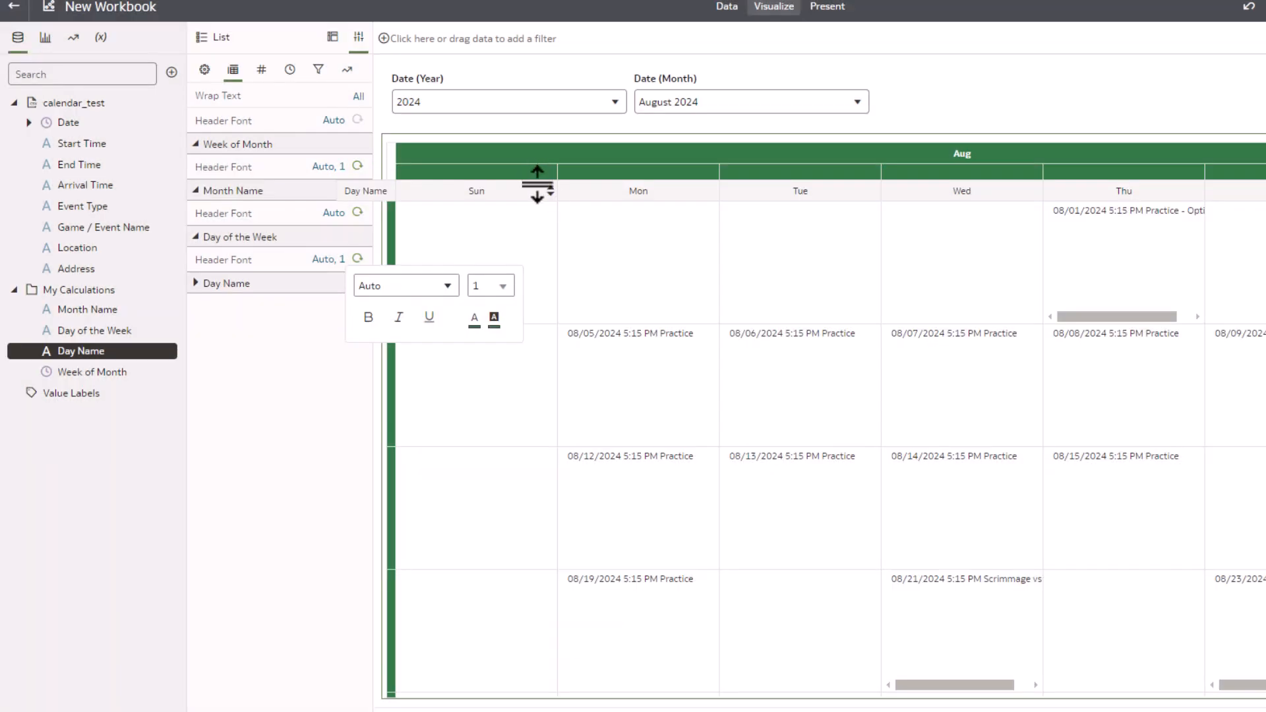
drag(538, 181, 538, 166)
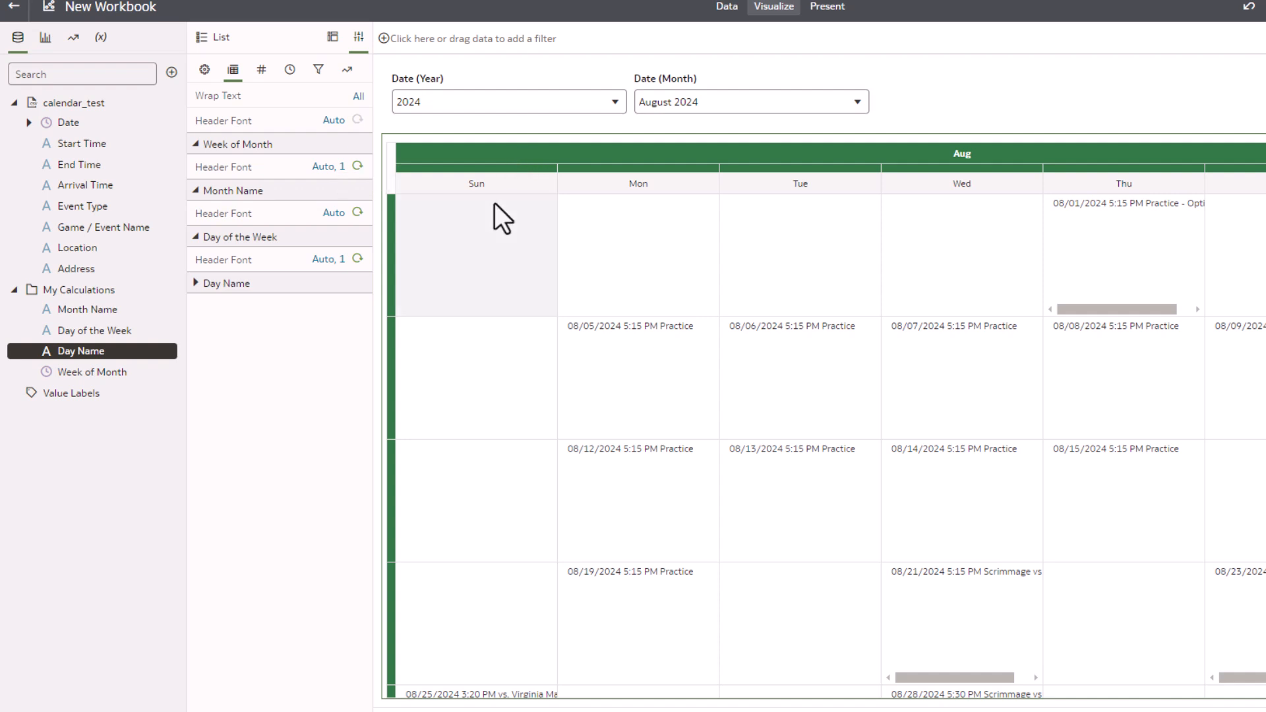
Give the Day Name header a green background
click(197, 283)
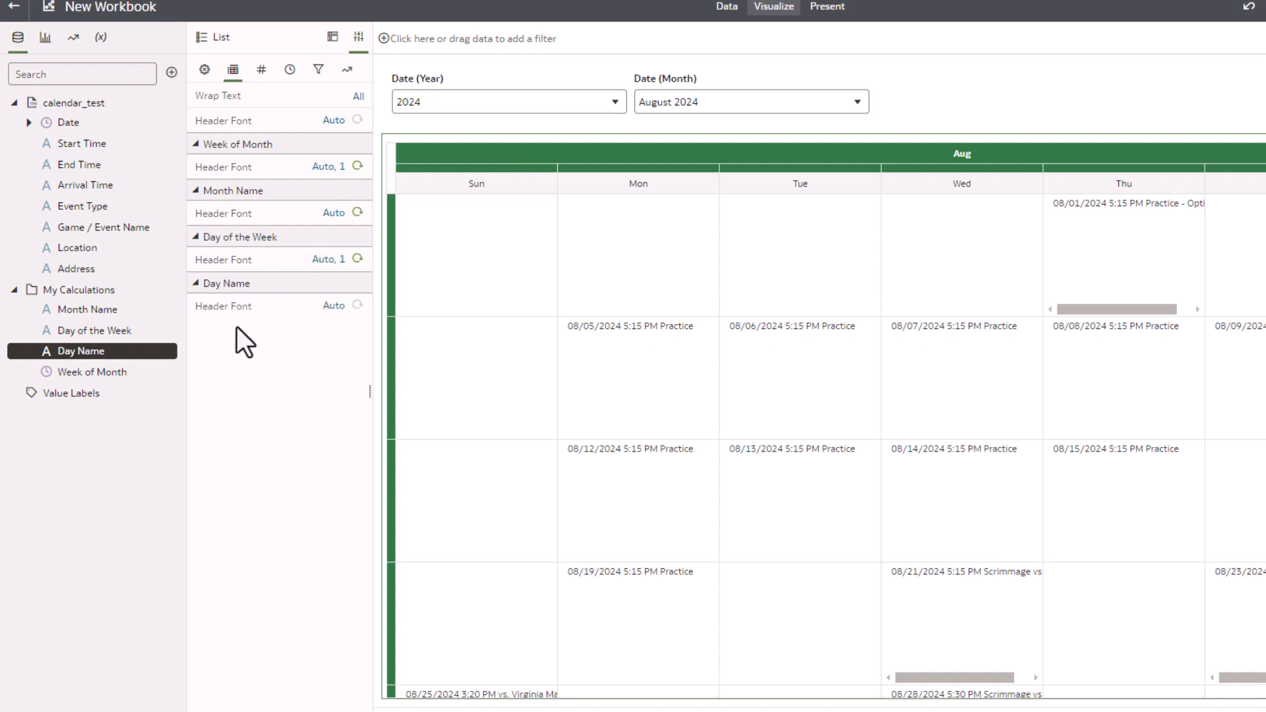
click(333, 305)
click(494, 363)
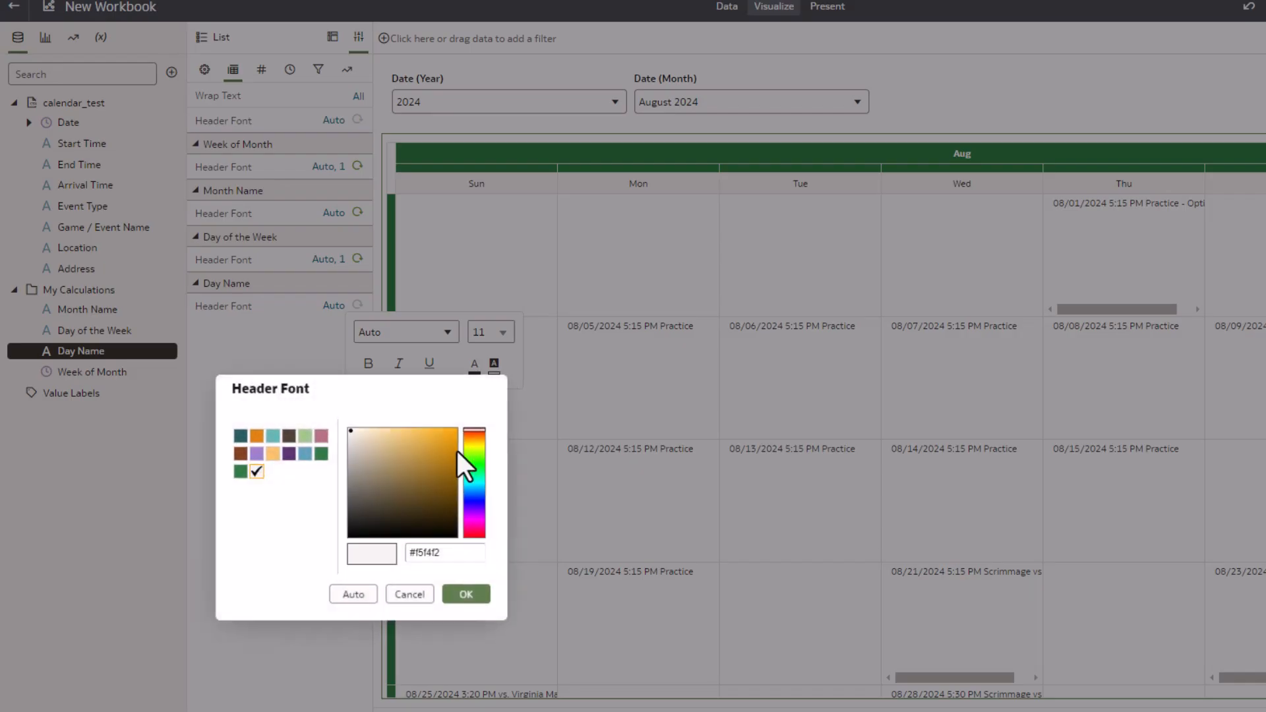
click(238, 472)
click(454, 595)
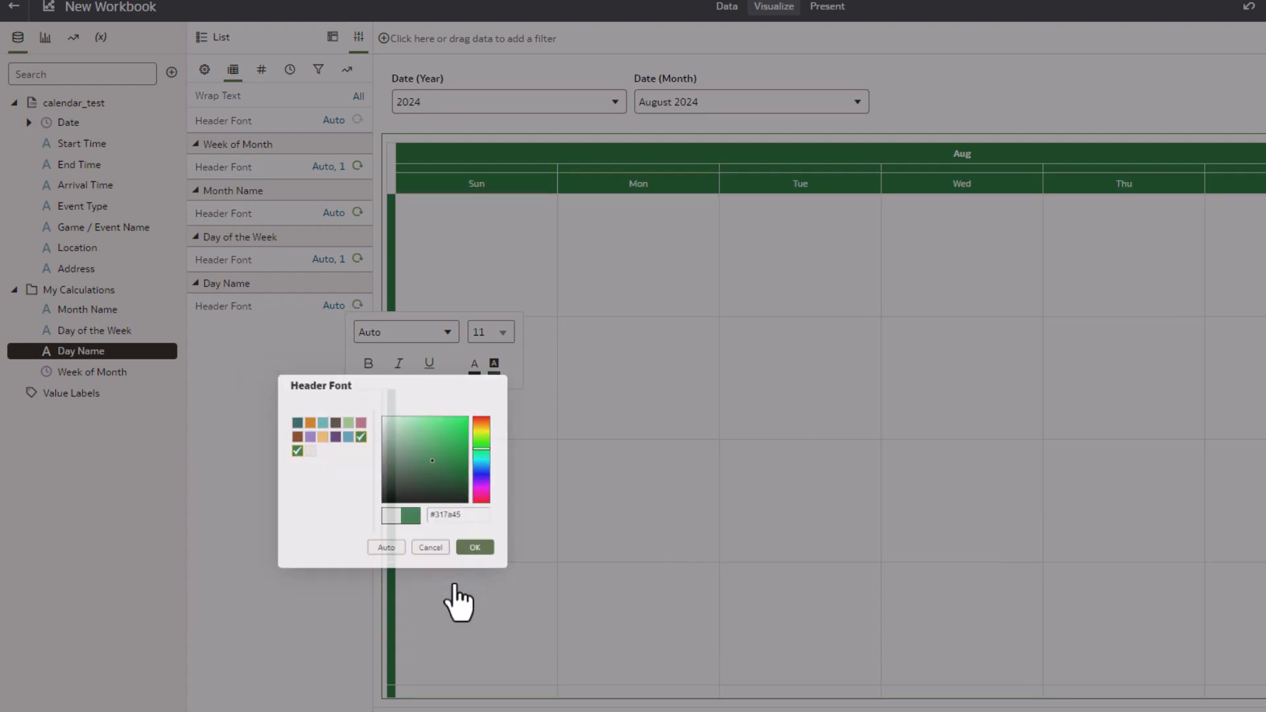
click(255, 408)
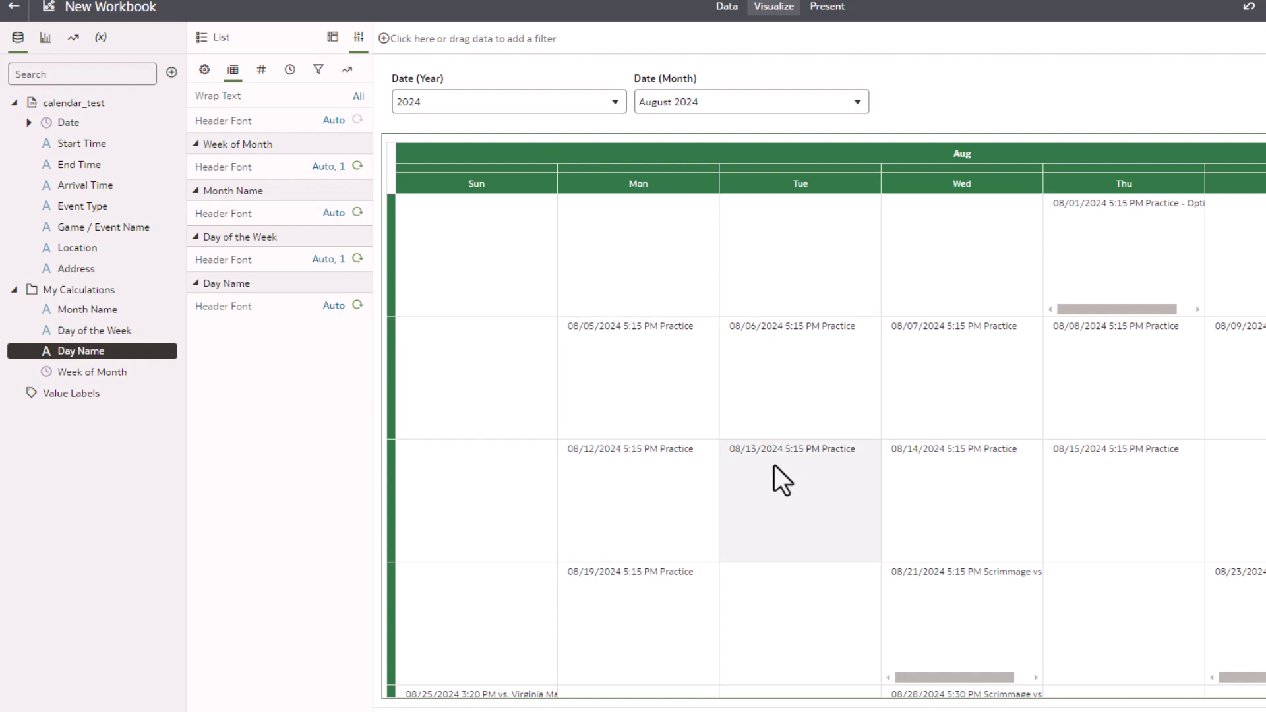
Set a custom Date format of MMM DD: for the list's dates
click(286, 73)
click(195, 117)
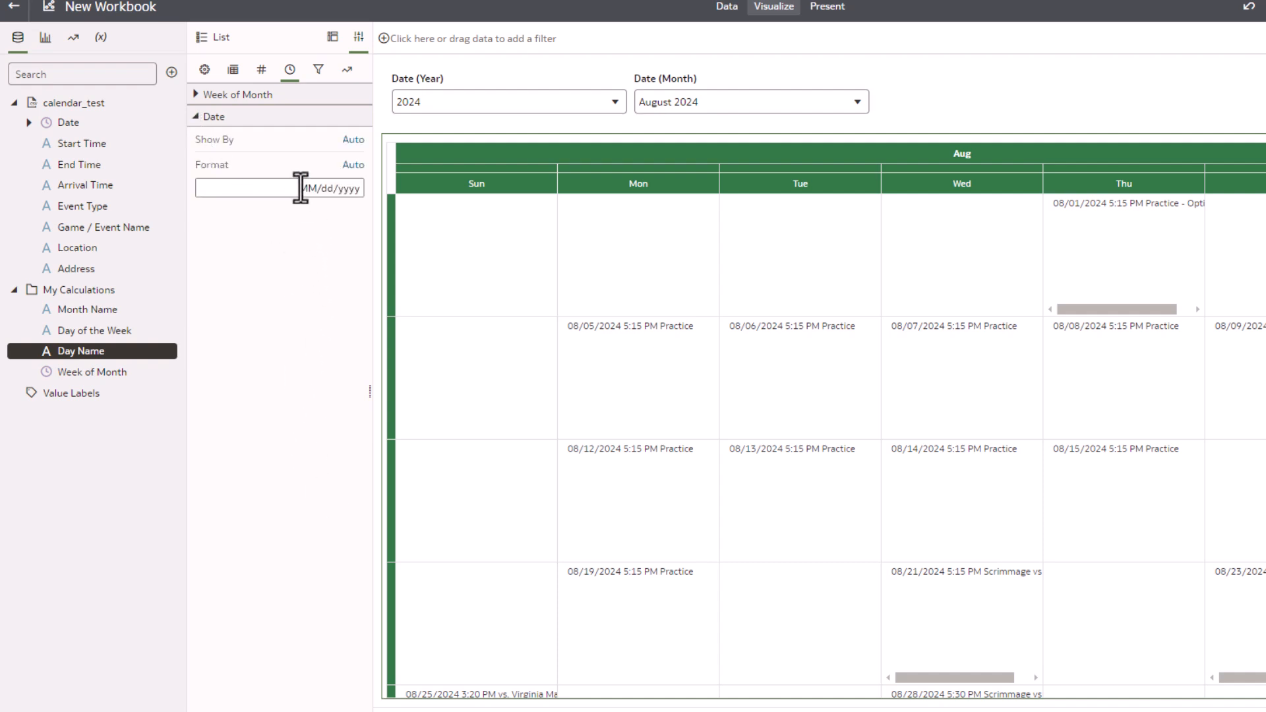
drag(298, 190, 361, 189)
text(MMM DD:)
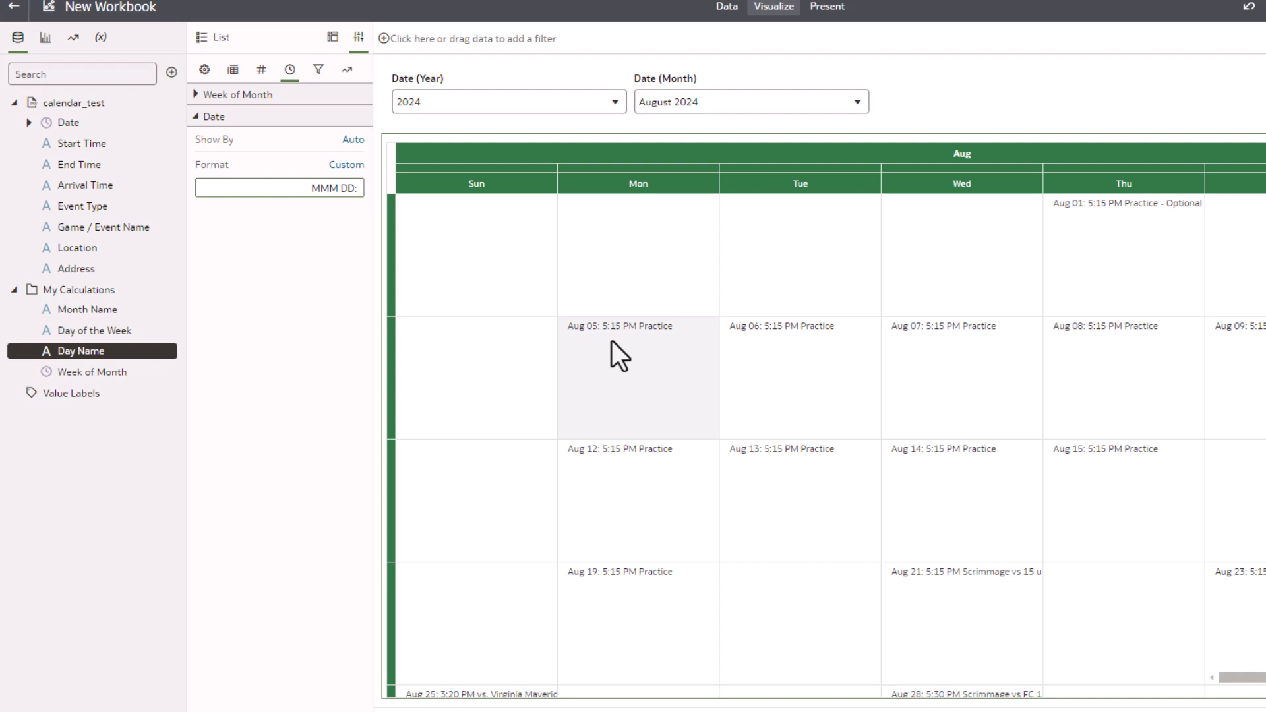
Add Event Type to the list's Color to colour-code the events
click(332, 37)
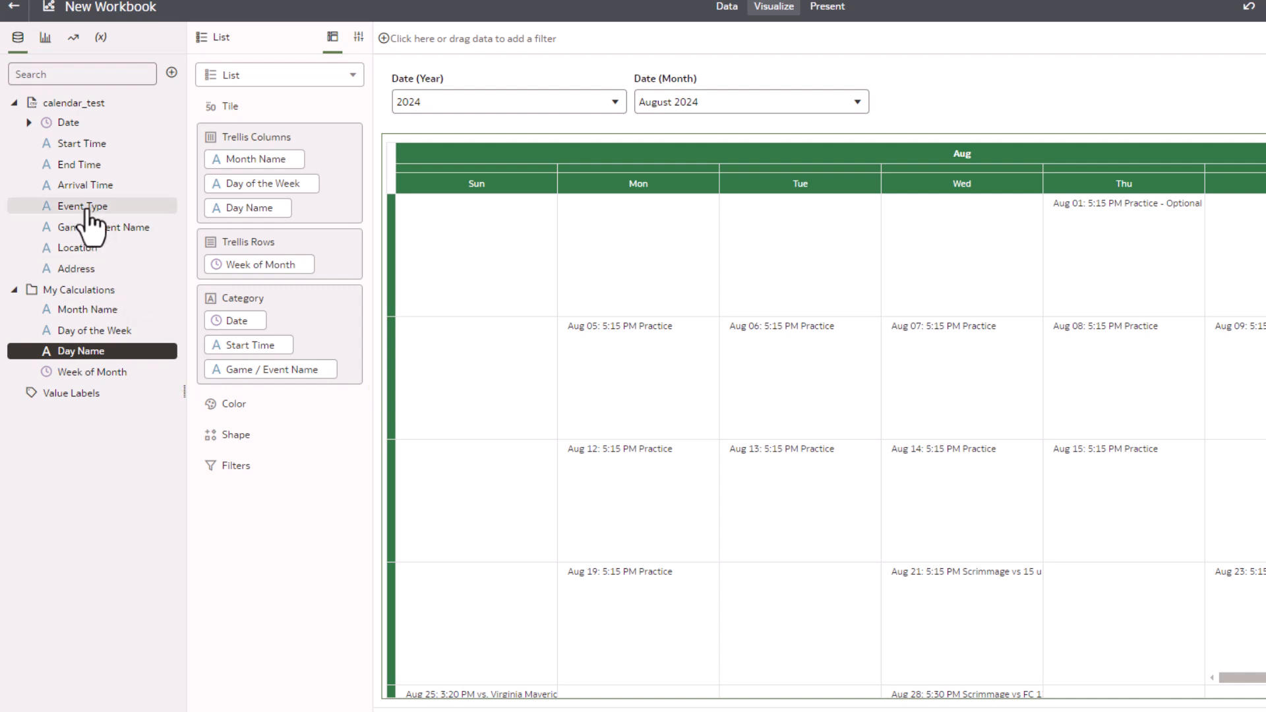
drag(85, 207, 240, 414)
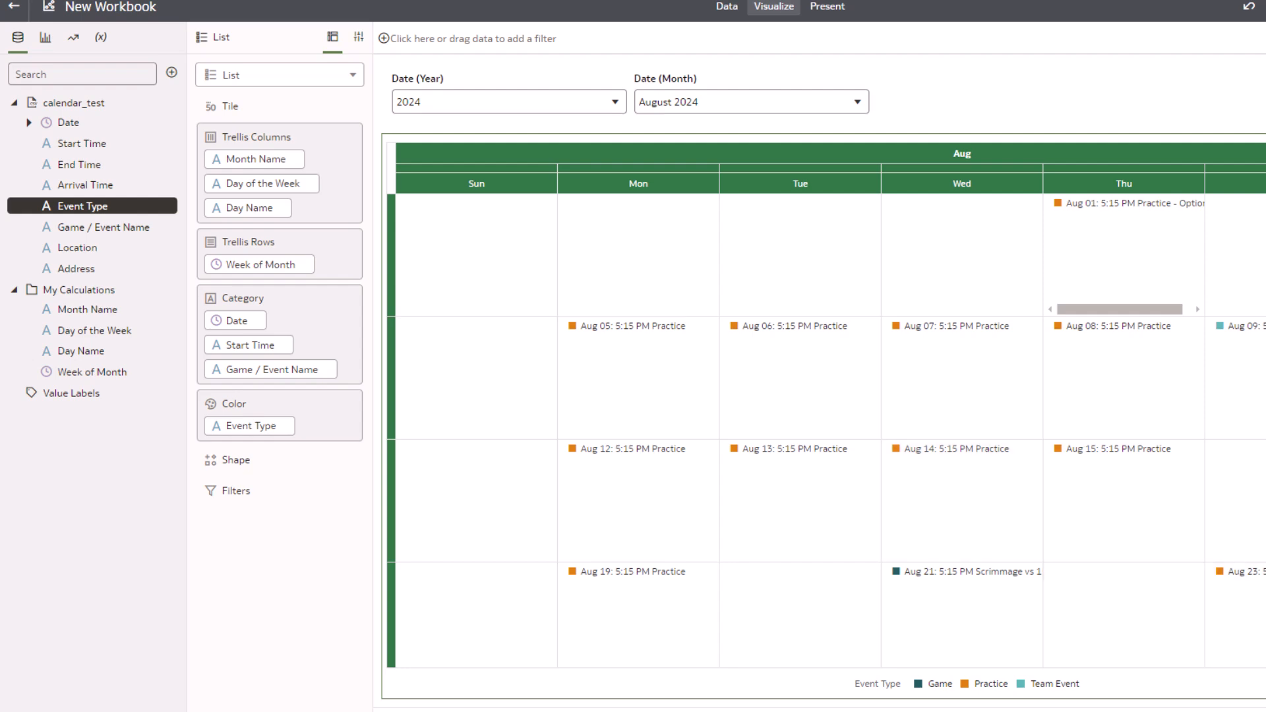
Hide the side panels and review the finished calendar by scrolling through it in full screen
click(1236, 672)
click(1251, 674)
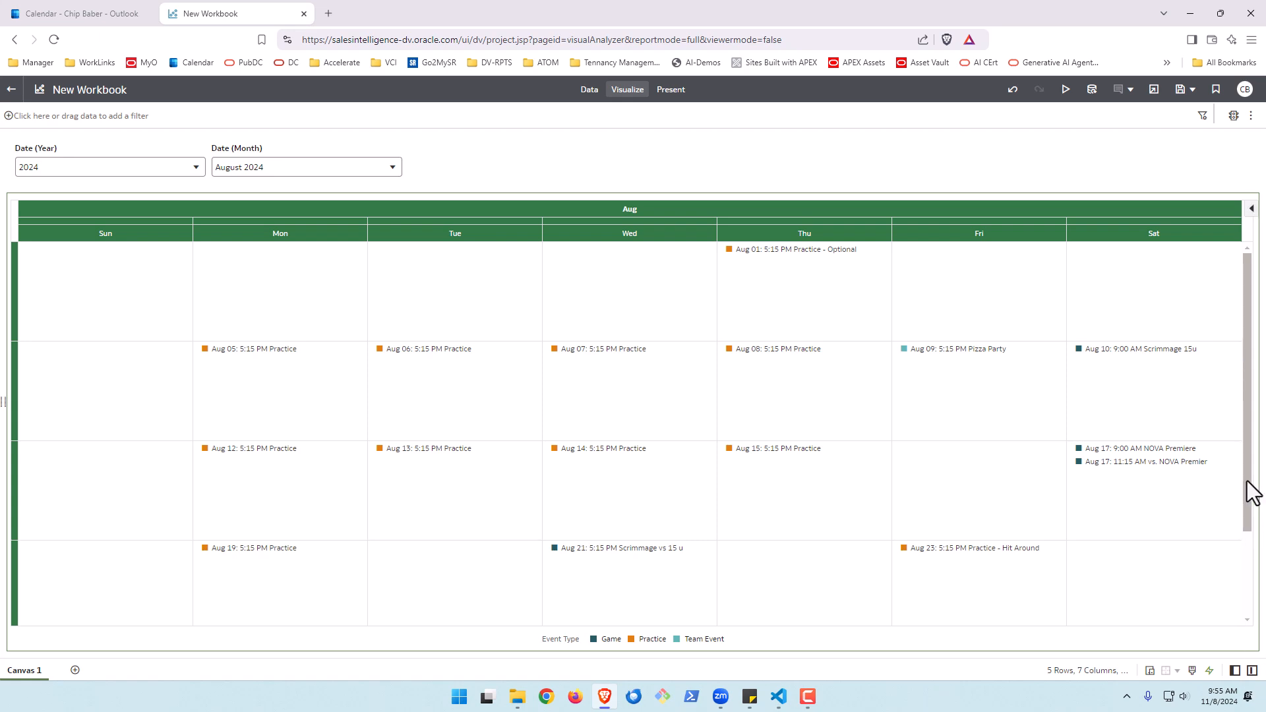
drag(1251, 486, 1253, 587)
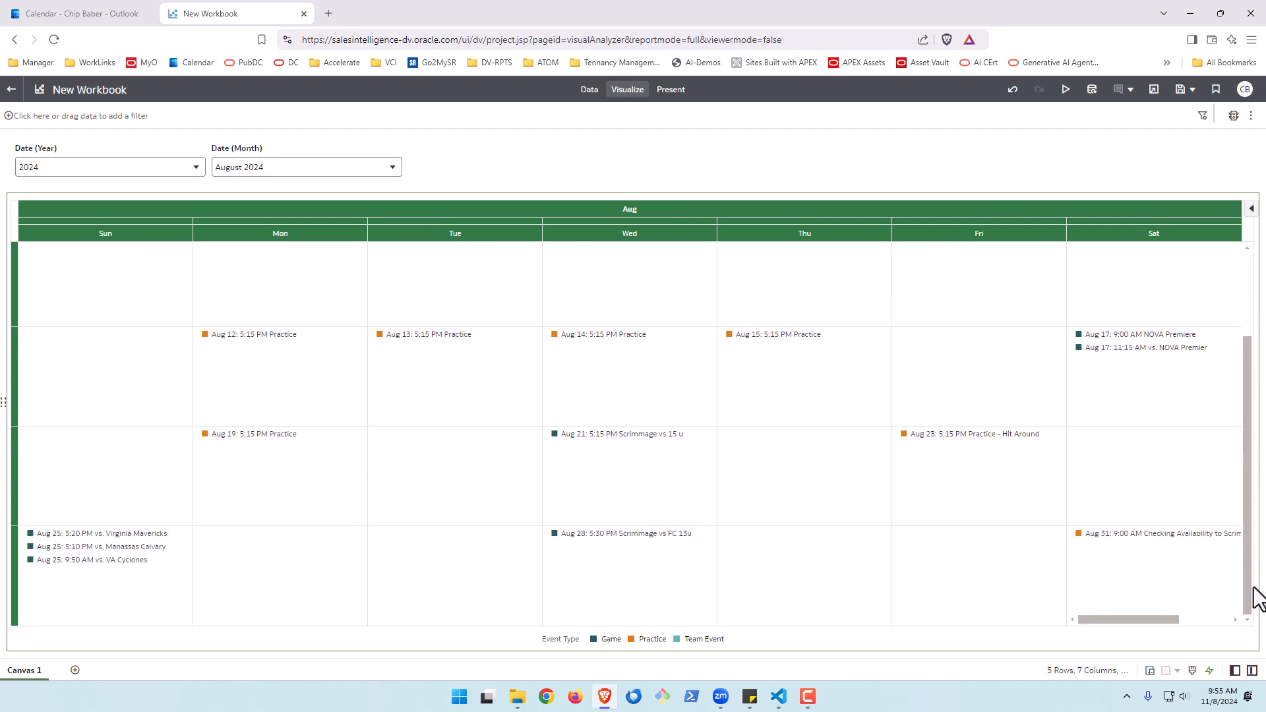
drag(1255, 596, 1255, 441)
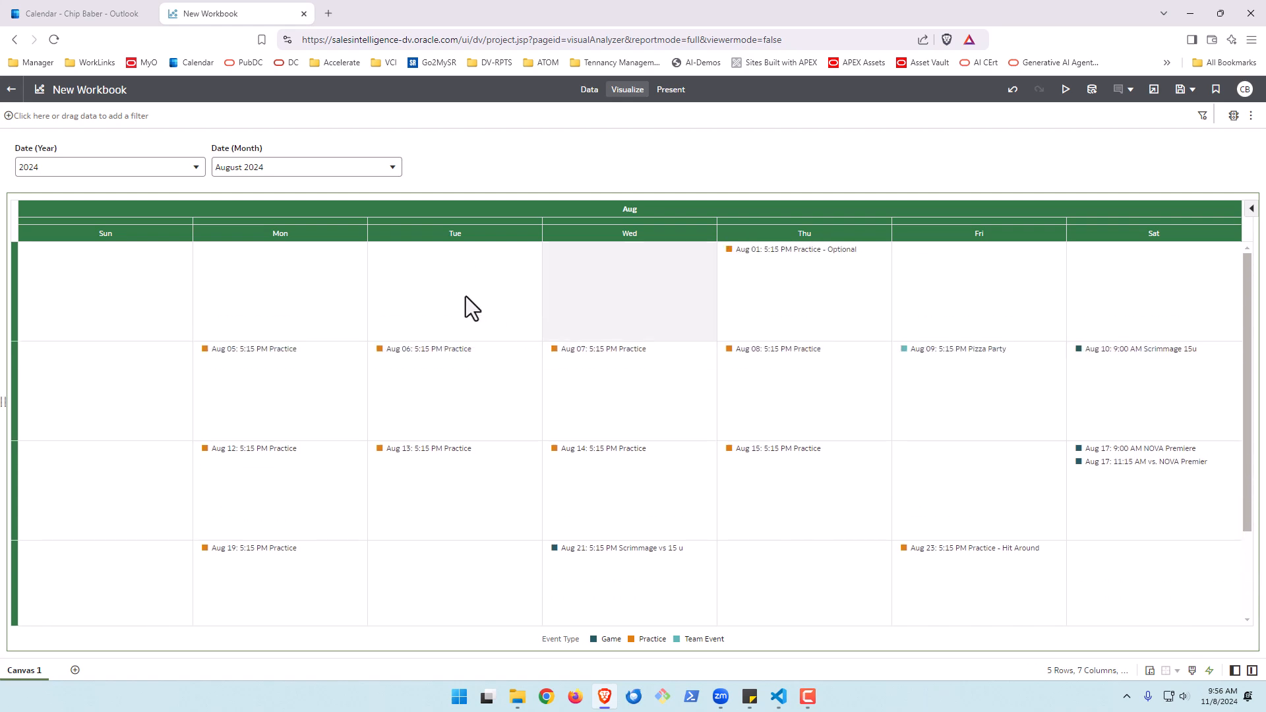
key(F11)
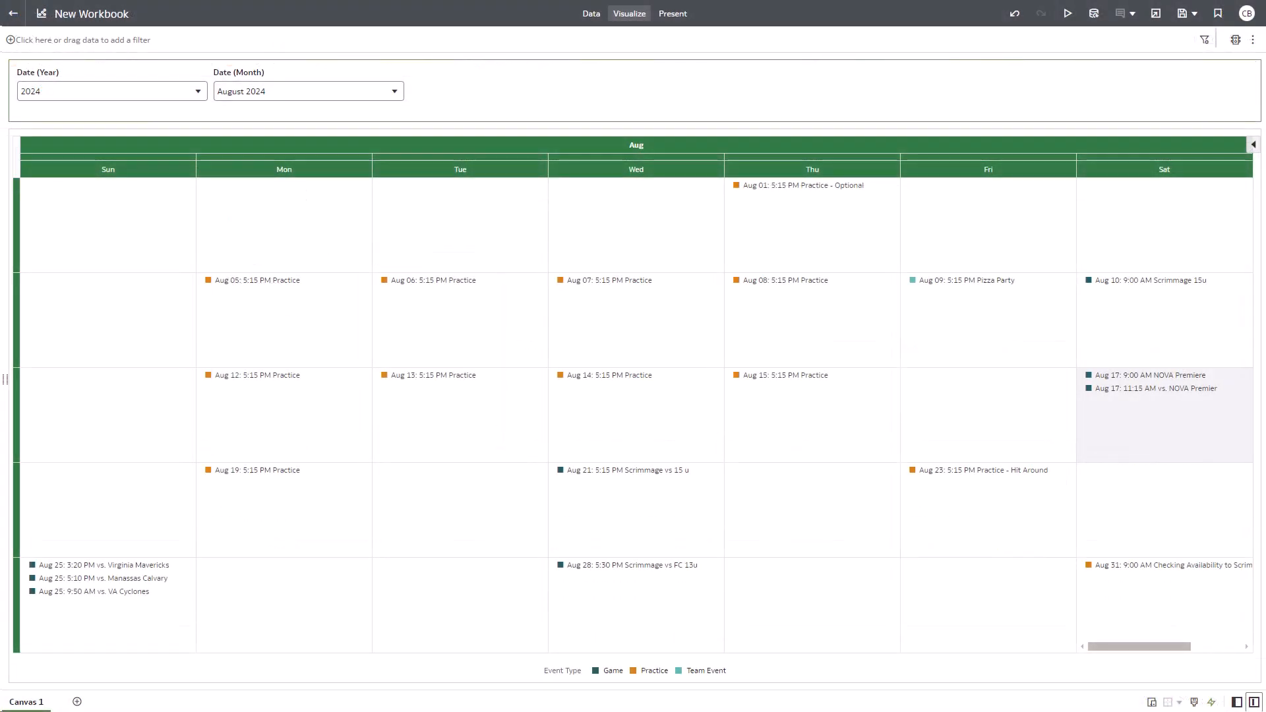